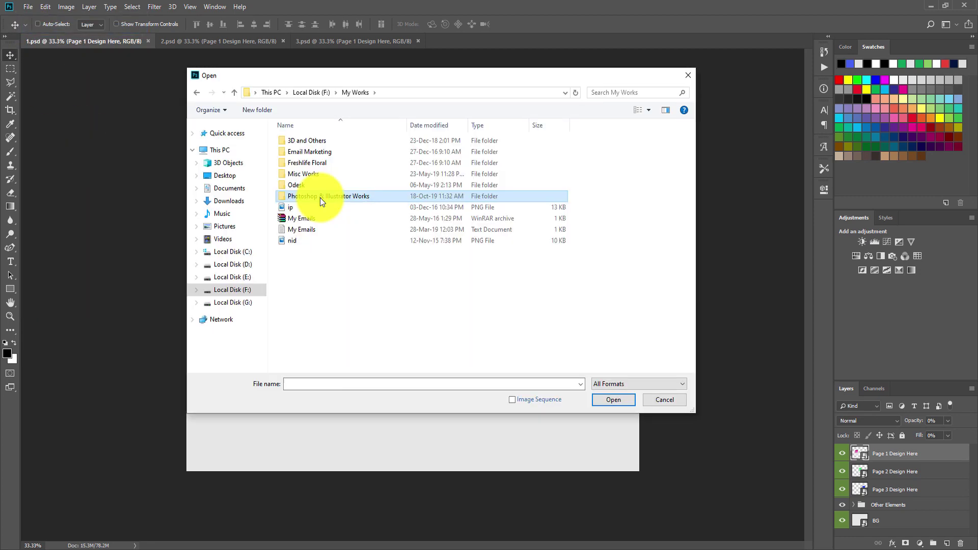
# - Browse to the Stock Images folder inside Photoshop & Illustrator Works to choose an image
pyautogui.doubleClick(320, 198)
pyautogui.scroll(-5, 324, 294)
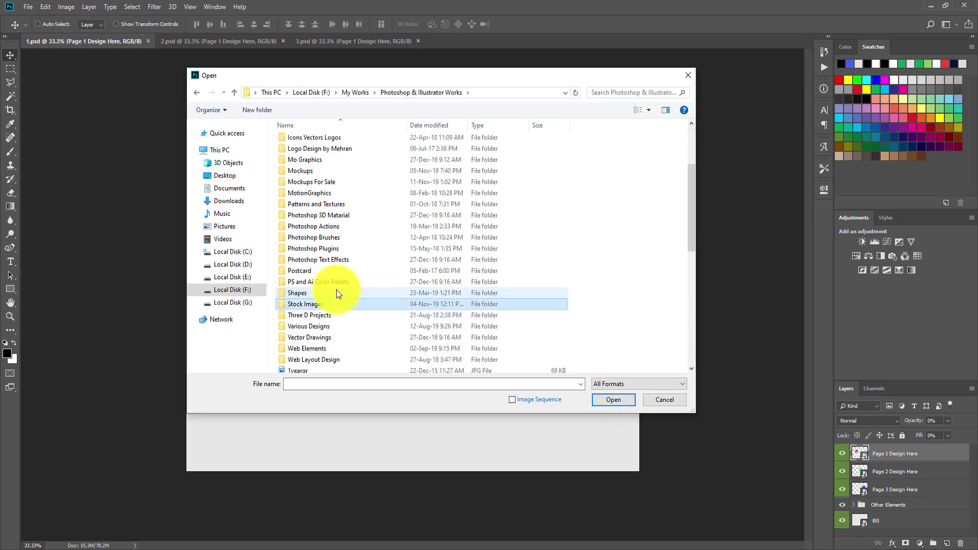
pyautogui.doubleClick(312, 305)
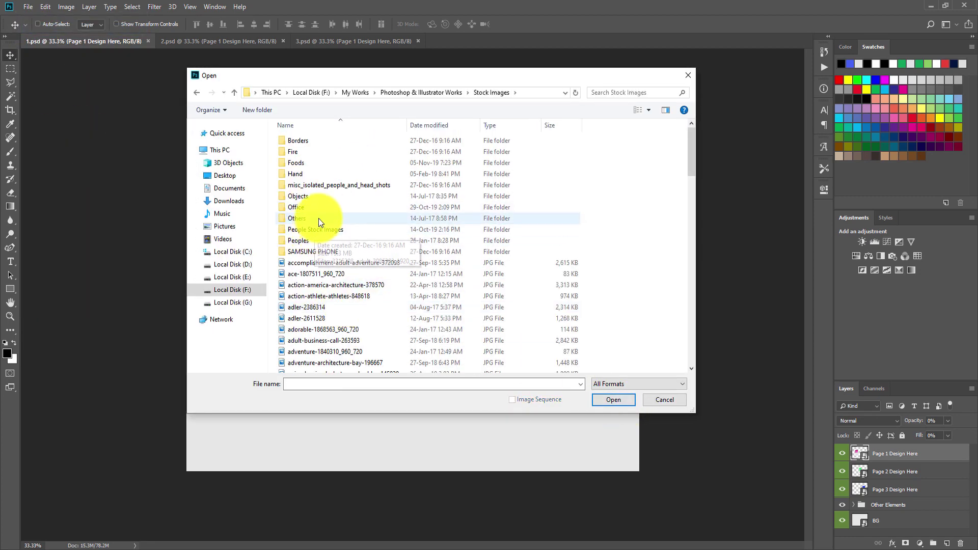
pyautogui.click(345, 188)
pyautogui.doubleClick(345, 190)
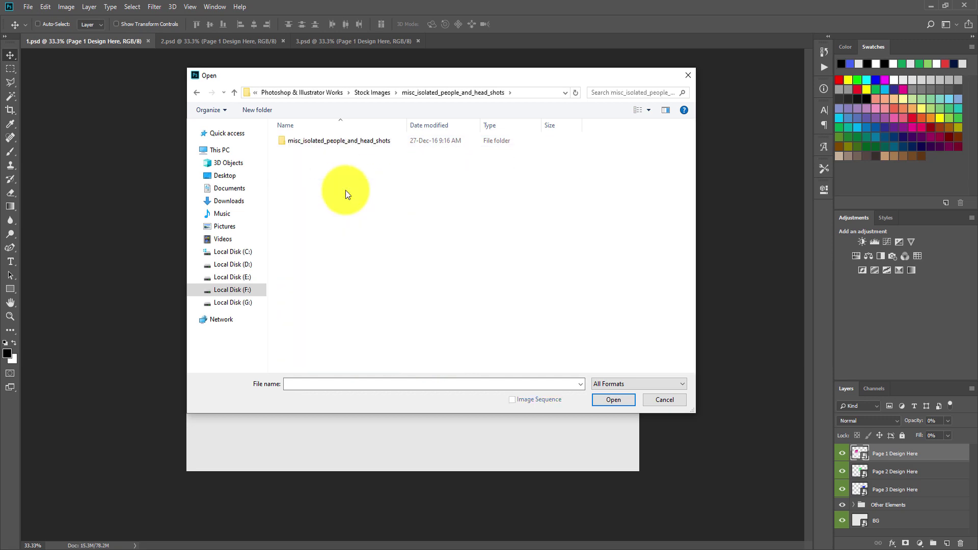
pyautogui.click(334, 144)
pyautogui.doubleClick(335, 144)
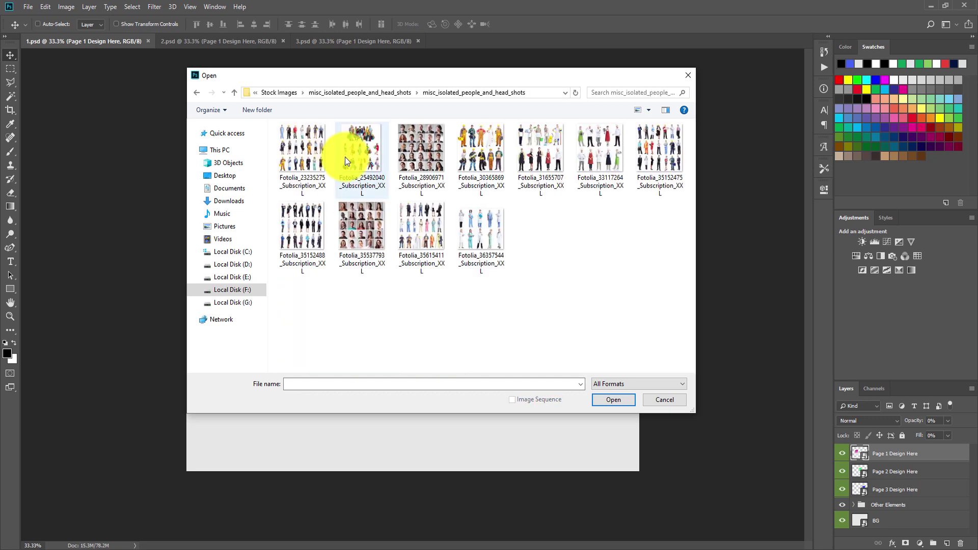
pyautogui.hotkey('alt', 'Left')
pyautogui.hotkey('alt', 'Left')
# - Open the street photo action-america-architecture-378570 from the Stock Images folder
pyautogui.scroll(-1, 384, 295)
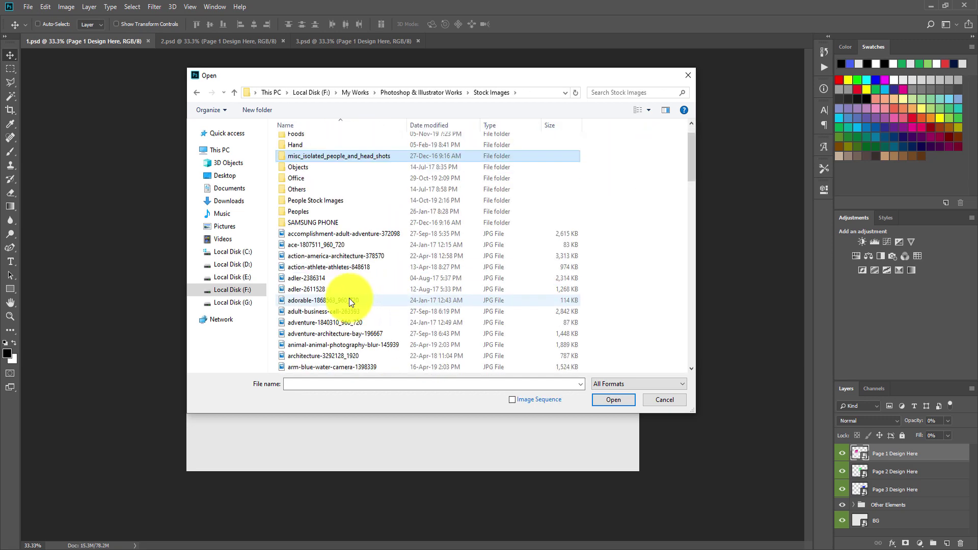
pyautogui.click(335, 256)
pyautogui.doubleClick(329, 258)
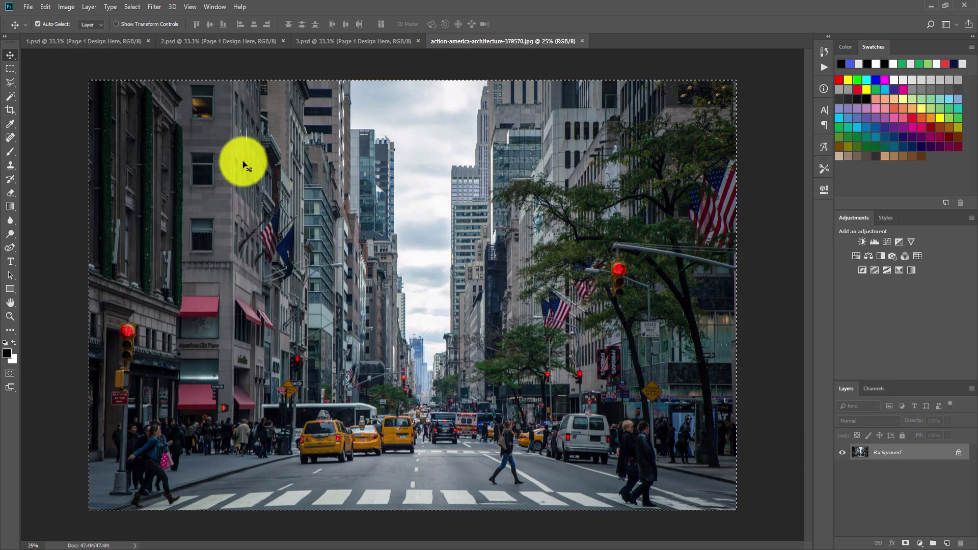
# - Select and copy the entire street photo, and close its document
pyautogui.hotkey('ctrl', 'a')
pyautogui.click(45, 5)
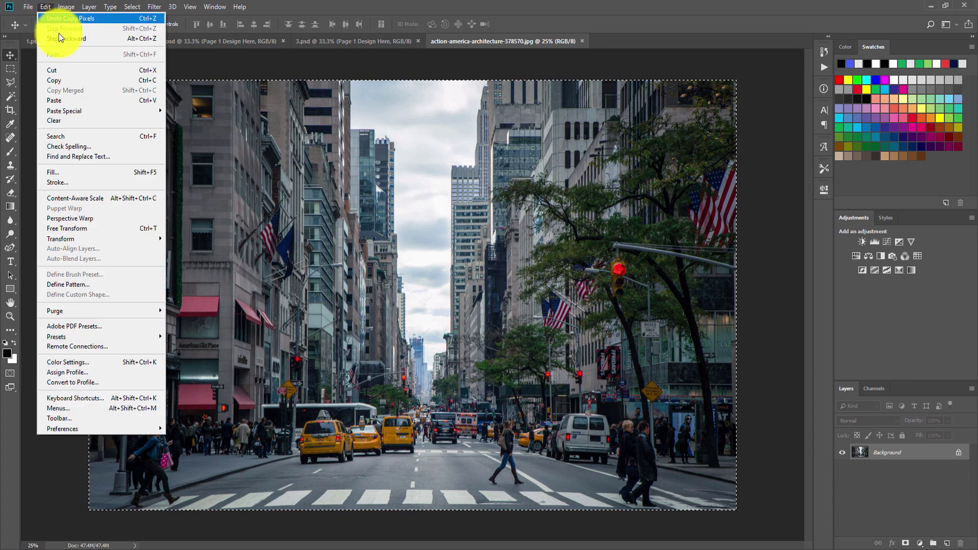
pyautogui.click(70, 78)
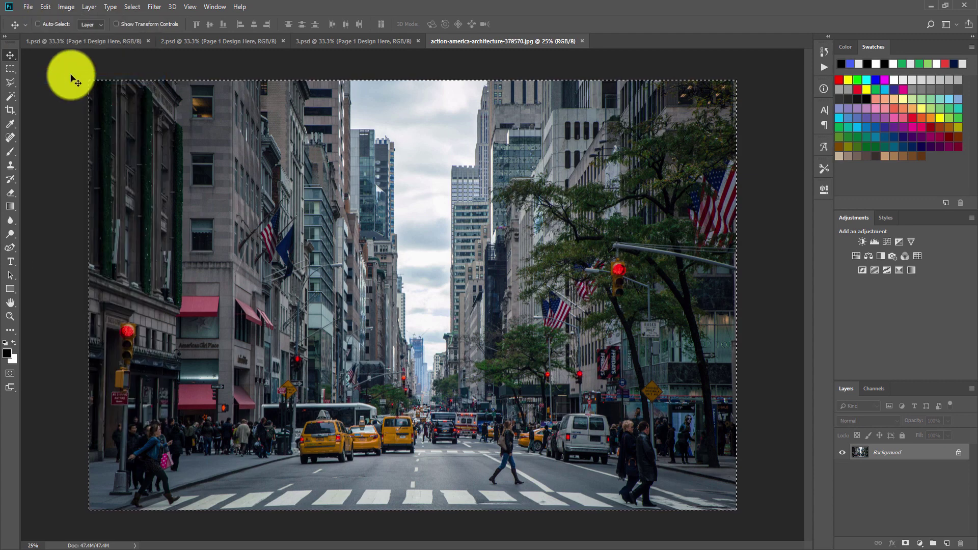
pyautogui.click(581, 41)
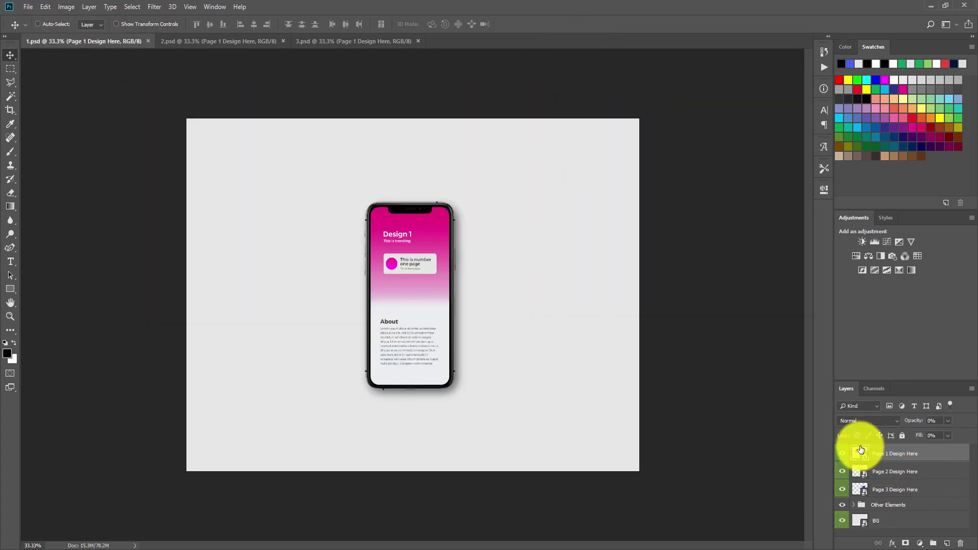
# - Open the contents of the Page 1 Design Here smart object and paste the copied street photo into it
pyautogui.doubleClick(864, 451)
pyautogui.click(899, 263)
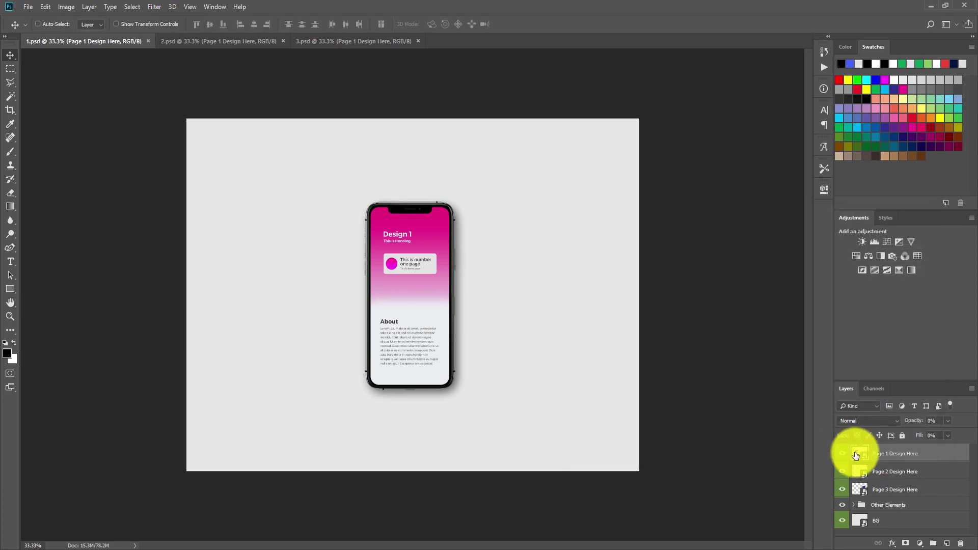
pyautogui.doubleClick(855, 455)
pyautogui.click(45, 6)
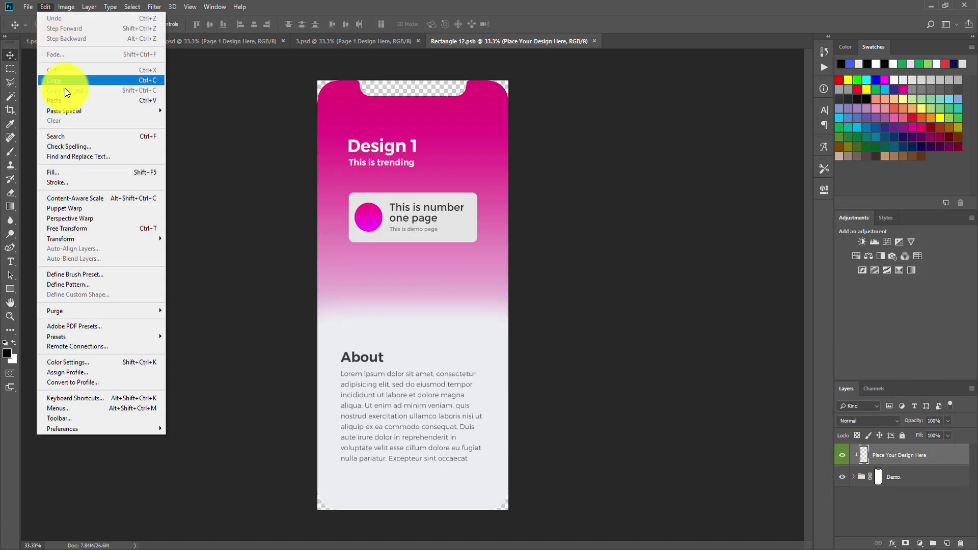
pyautogui.click(61, 100)
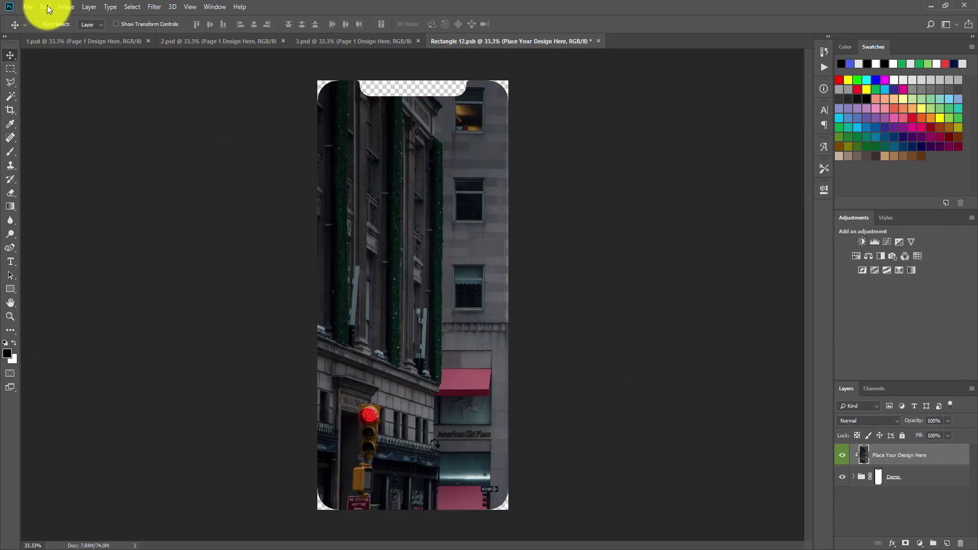
# - Scale the pasted street photo to about 75% and centre it over the phone screen shape, applying the transform
pyautogui.click(46, 6)
pyautogui.moveTo(130, 238)
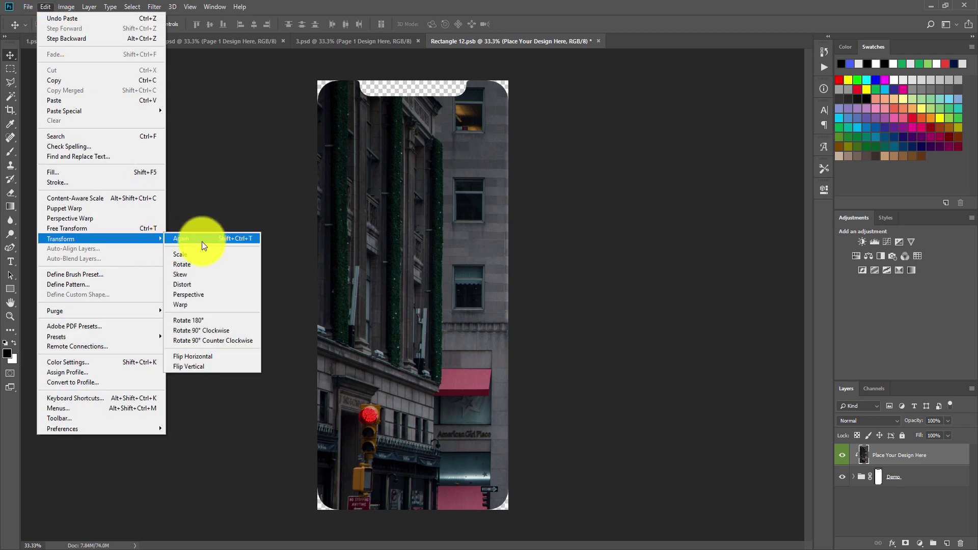
pyautogui.click(203, 254)
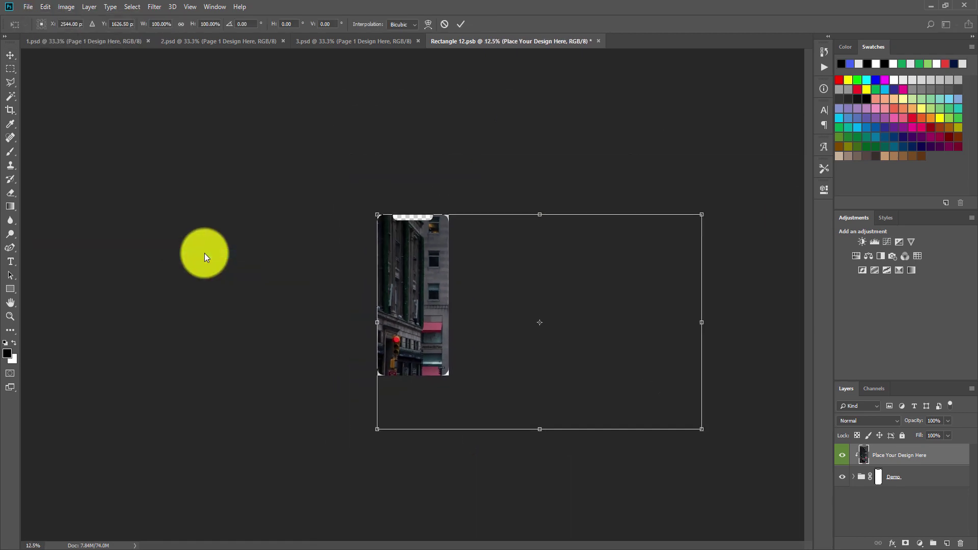
pyautogui.moveTo(699, 430); pyautogui.dragTo(611, 396)
pyautogui.moveTo(530, 275); pyautogui.dragTo(456, 277)
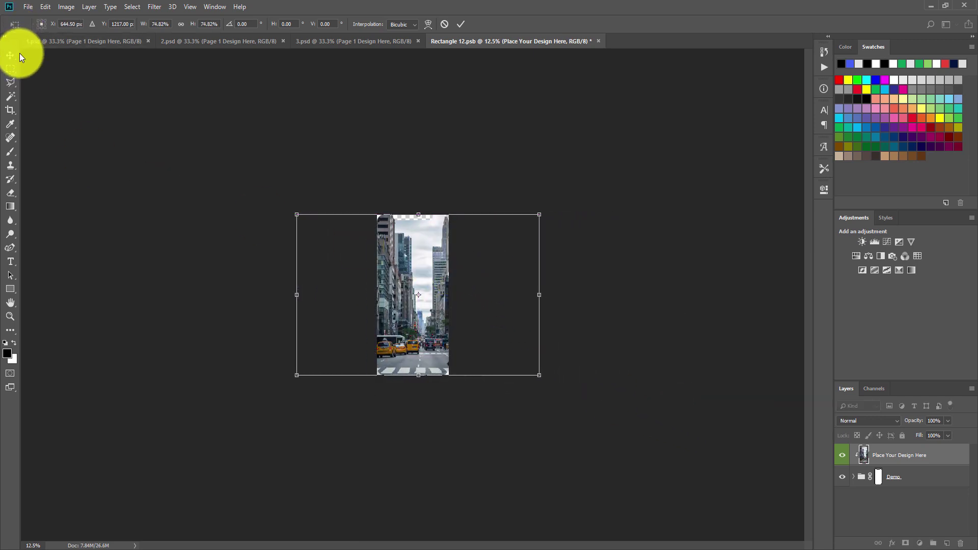
pyautogui.click(46, 8)
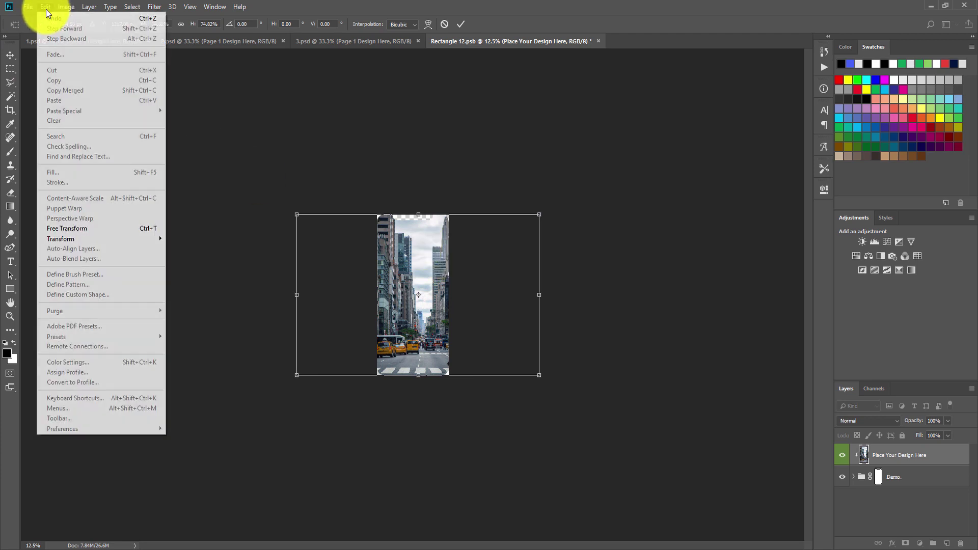
pyautogui.click(46, 7)
pyautogui.press('Return')
pyautogui.click(46, 7)
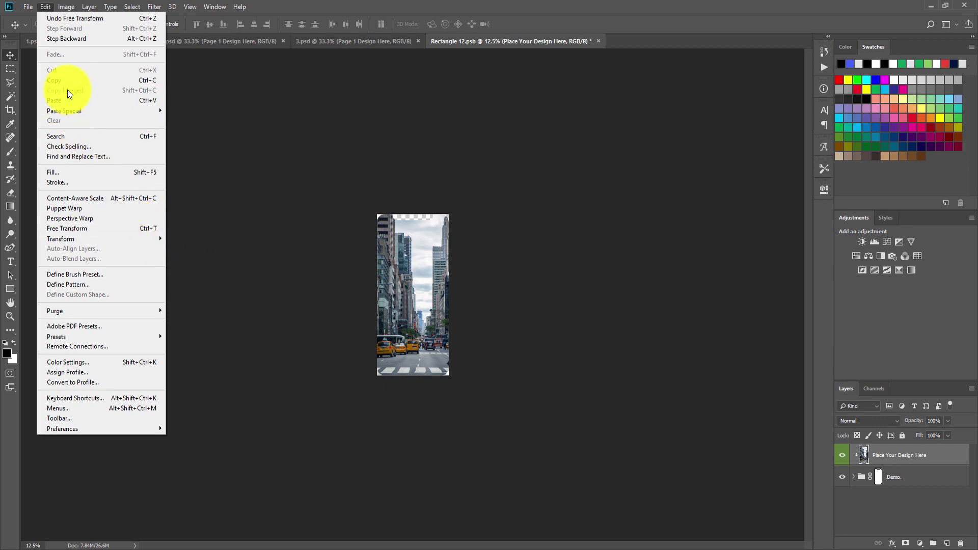
pyautogui.click(274, 103)
pyautogui.click(27, 7)
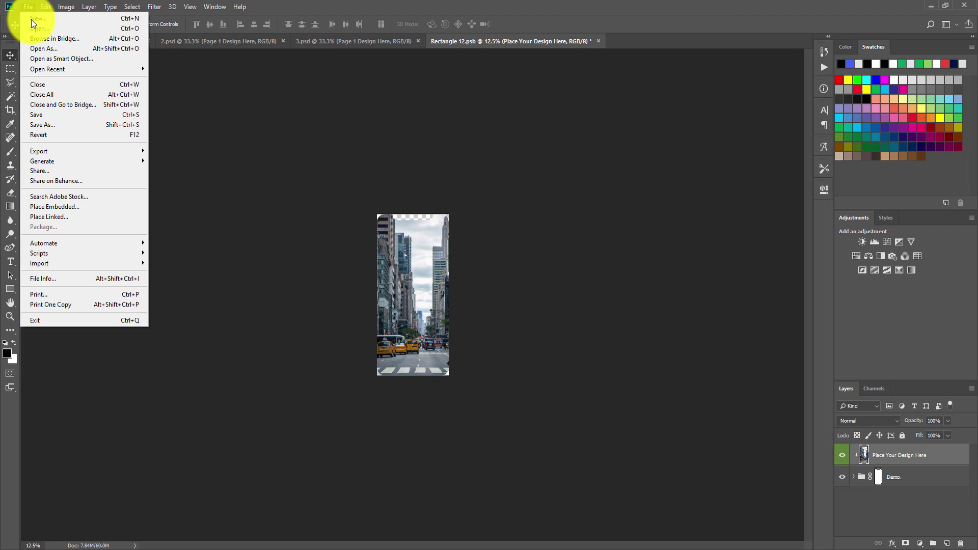
pyautogui.click(42, 124)
pyautogui.click(661, 460)
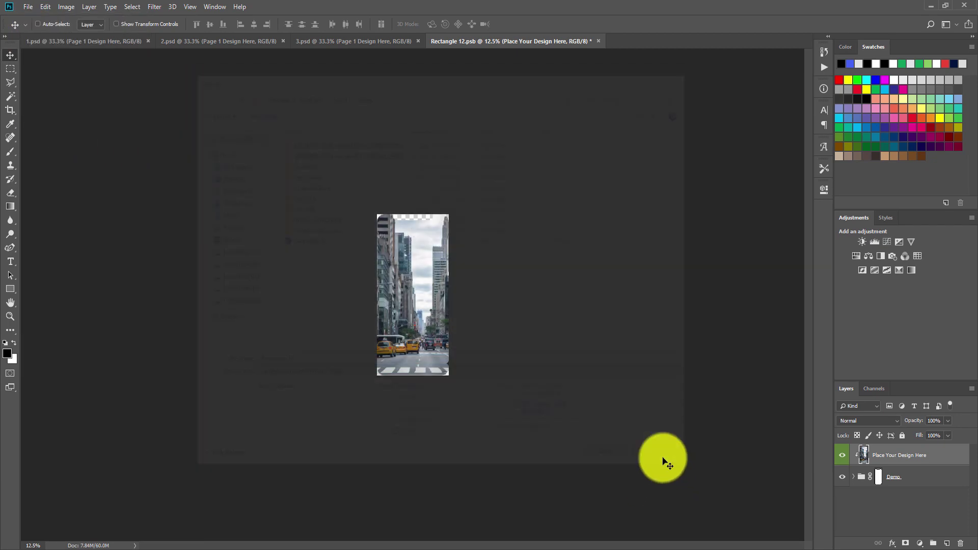
# - Save the edited Rectangle 12.psb smart object contents and close the file to update the phone mockup
pyautogui.click(29, 6)
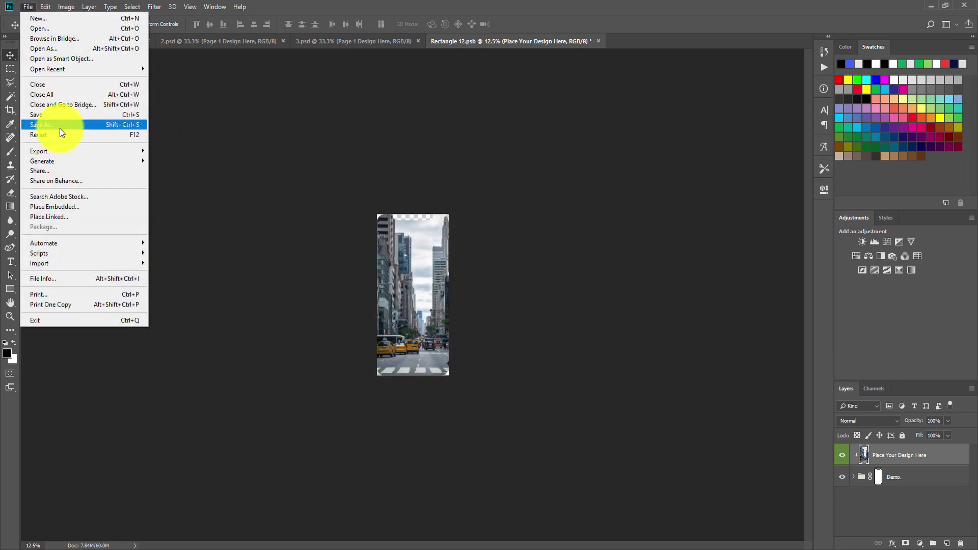
pyautogui.click(51, 115)
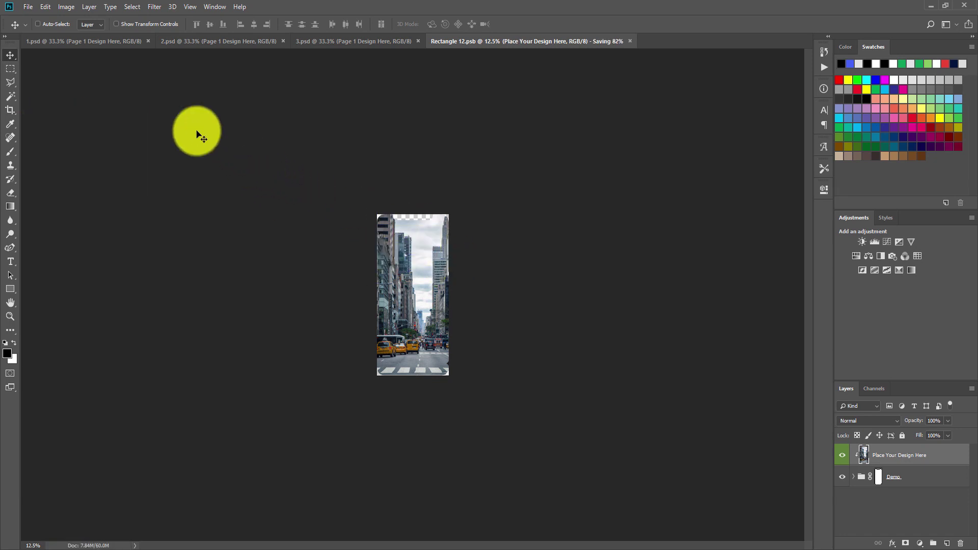
pyautogui.click(27, 7)
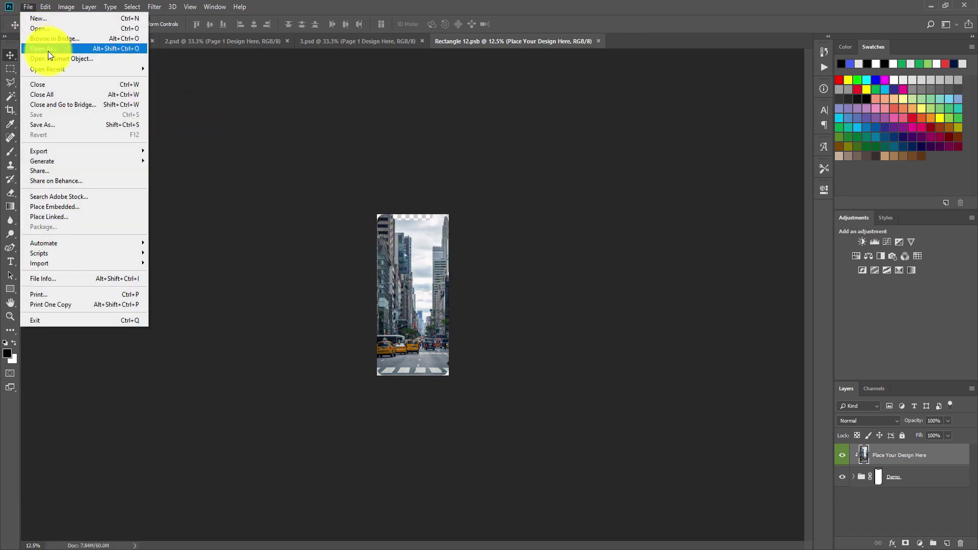
pyautogui.click(63, 84)
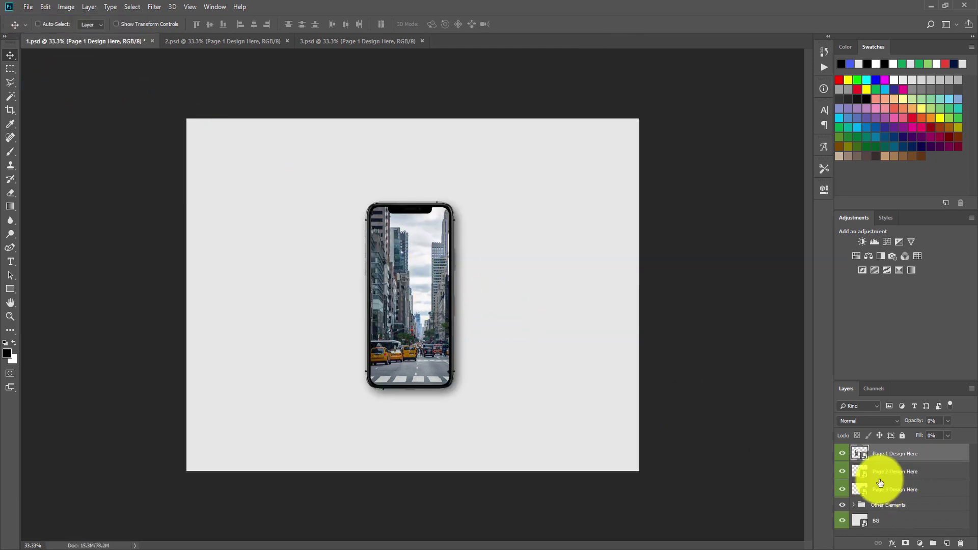
# - Open the contents of the Page 2 Design Here smart object, and open football-1515987 from the Stock Images folder
pyautogui.doubleClick(860, 472)
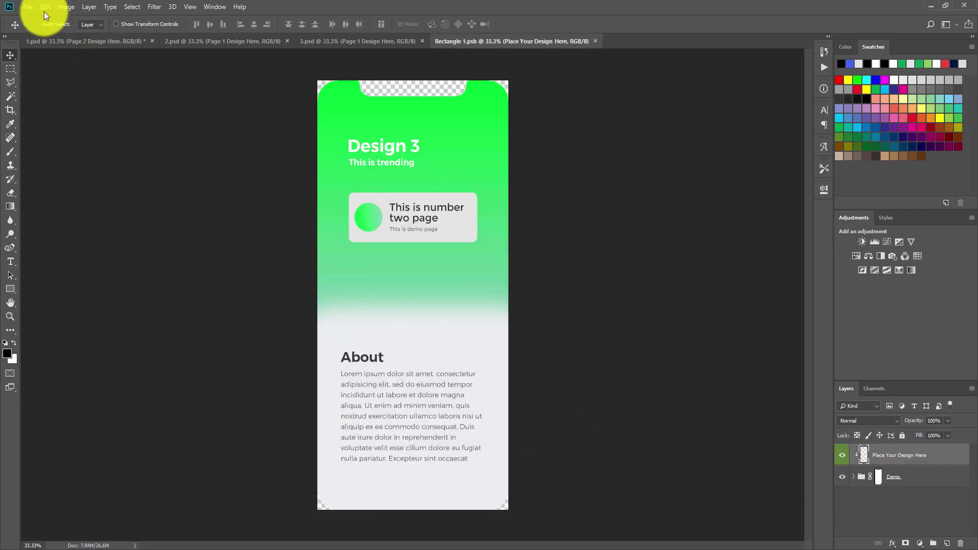
pyautogui.click(24, 11)
pyautogui.click(33, 26)
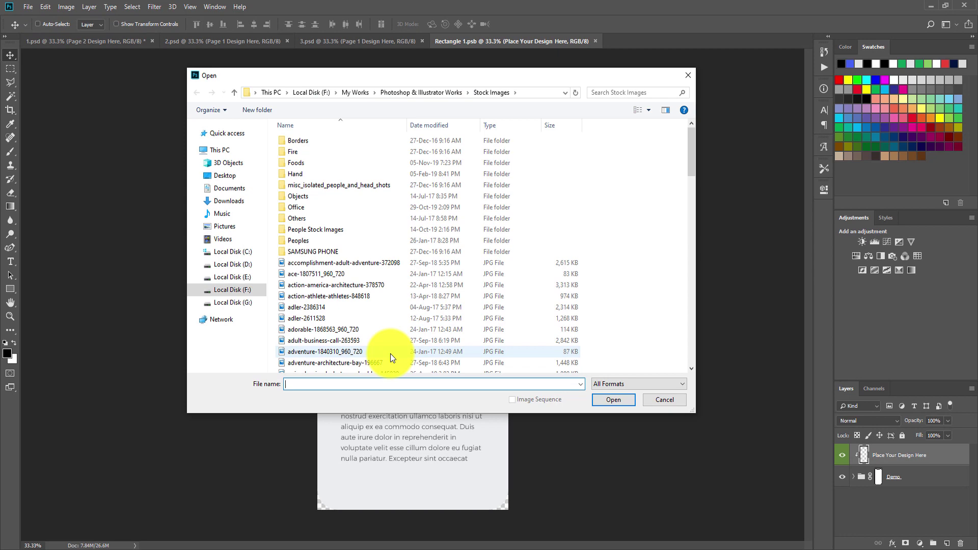
pyautogui.scroll(-12, 391, 356)
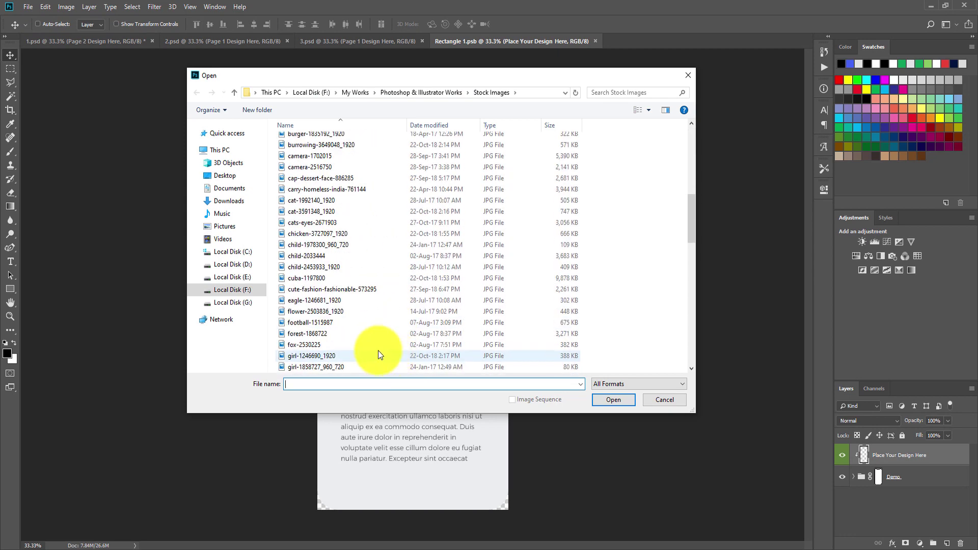
pyautogui.doubleClick(329, 323)
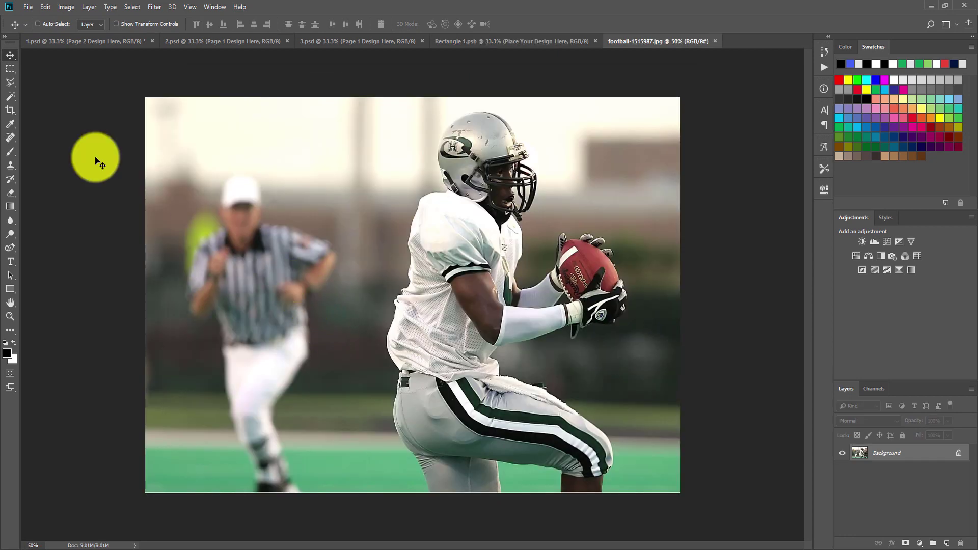
# - Copy the entire football photo using a rectangular marquee selection, and close its document
pyautogui.click(10, 68)
pyautogui.moveTo(150, 102); pyautogui.dragTo(838, 522)
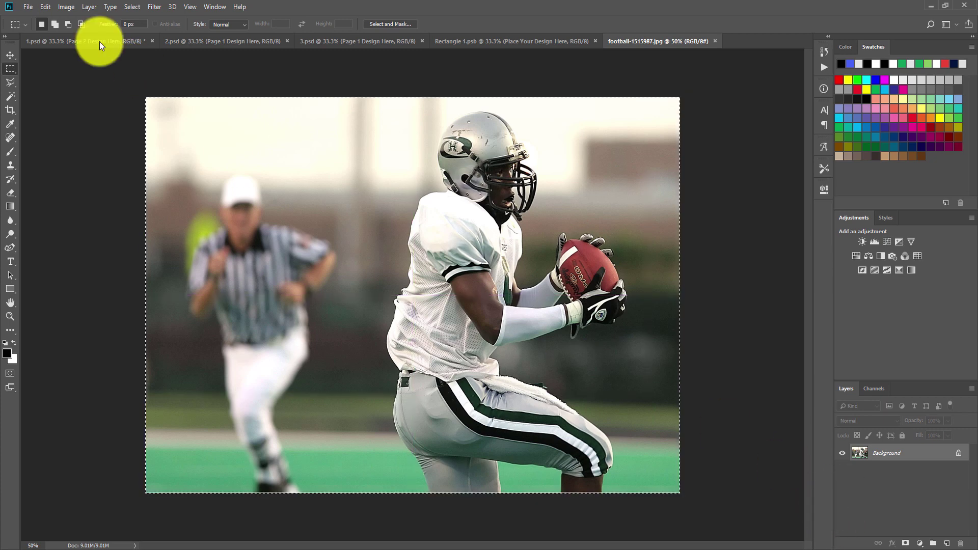
pyautogui.click(45, 6)
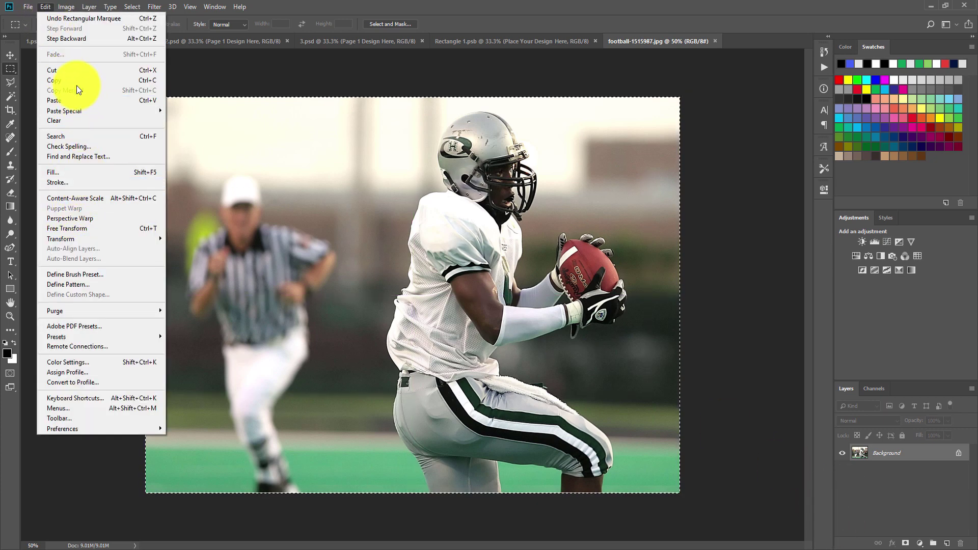
pyautogui.click(56, 80)
pyautogui.click(10, 55)
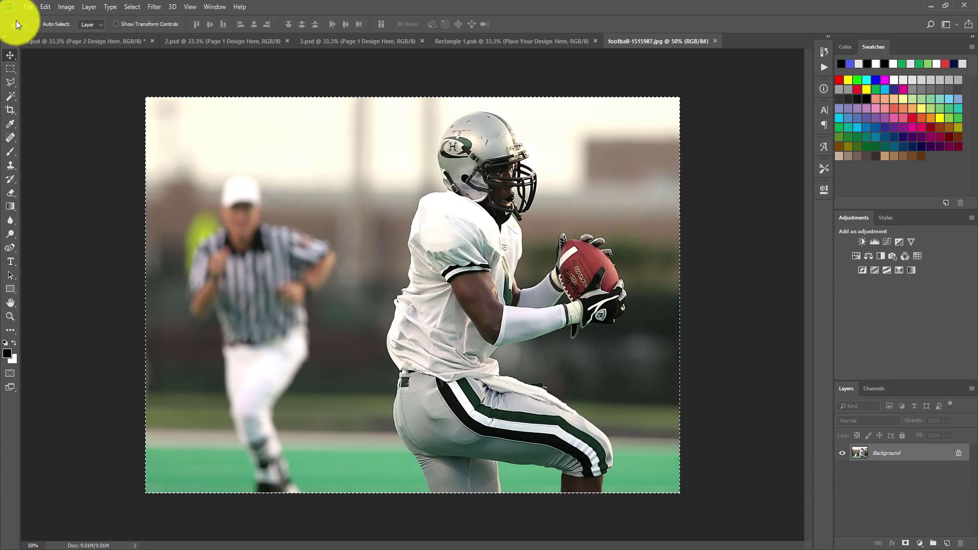
pyautogui.click(716, 41)
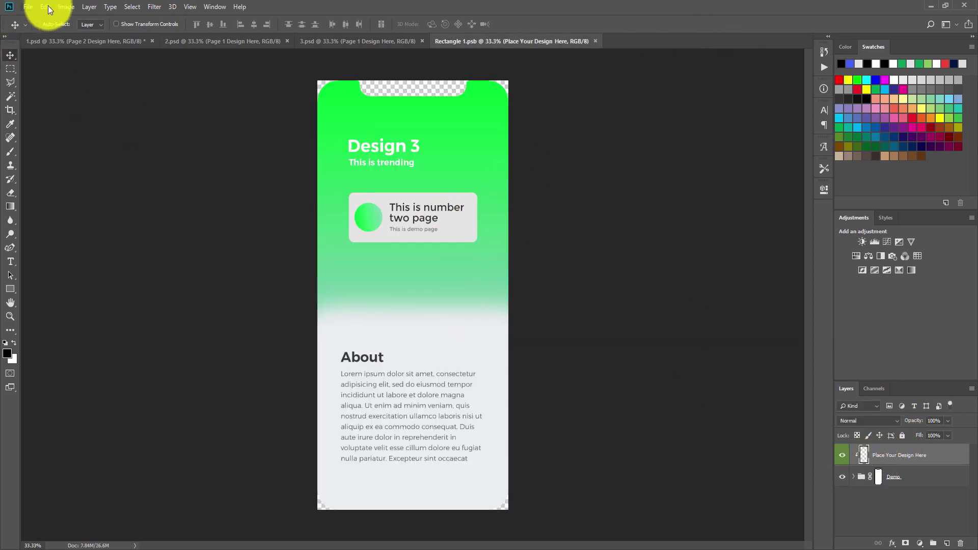
# - Paste the football photo into Rectangle 1.psb and move it up to the upper edge of the phone screen shape
pyautogui.click(47, 7)
pyautogui.click(93, 100)
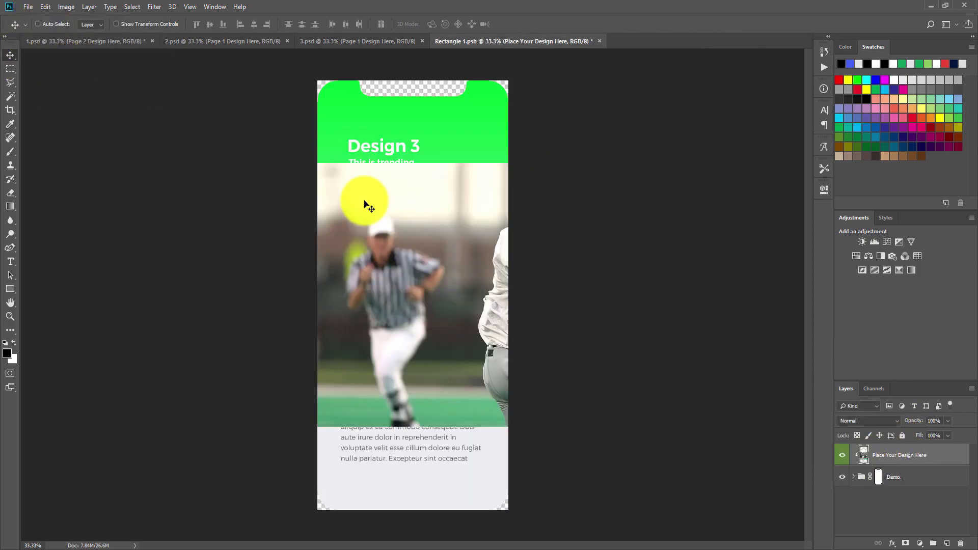
pyautogui.moveTo(360, 202); pyautogui.dragTo(353, 130)
# - Scale the football photo to about 163% so it covers the phone screen shape, and shift it left to show the player holding the ball
pyautogui.click(45, 7)
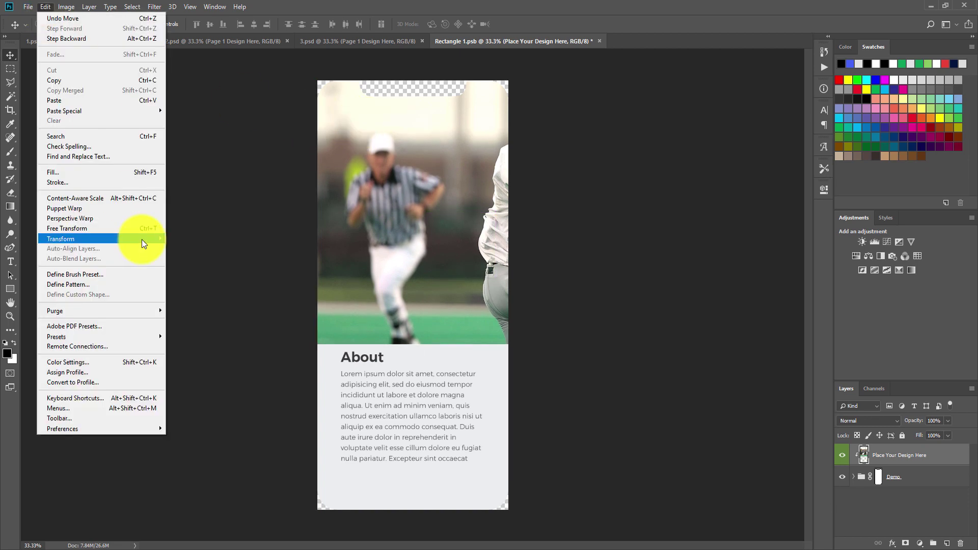
pyautogui.moveTo(142, 244)
pyautogui.click(186, 252)
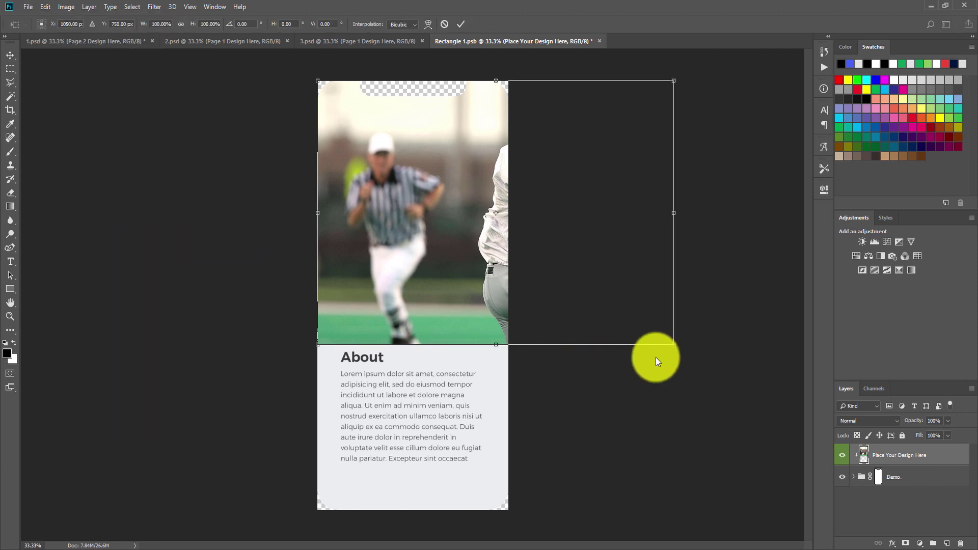
pyautogui.moveTo(673, 345); pyautogui.dragTo(867, 541)
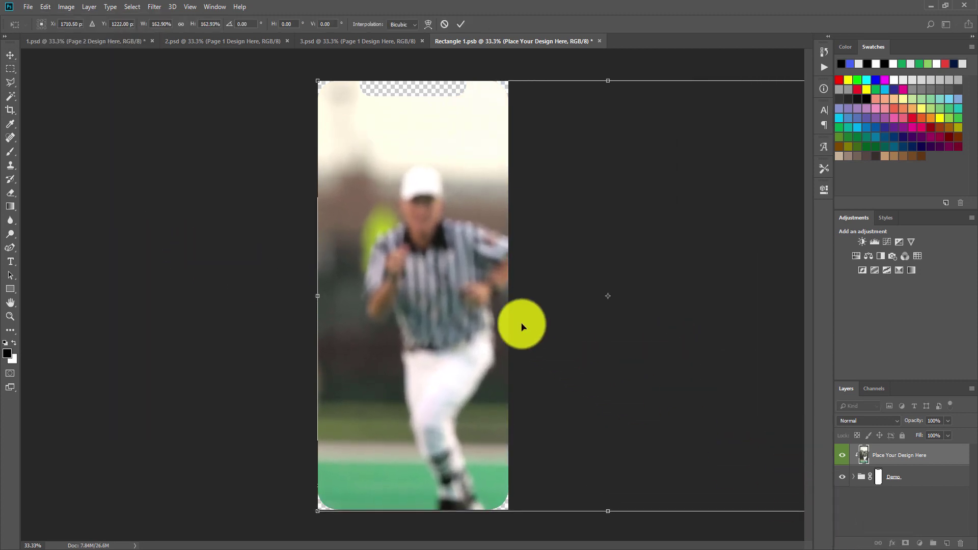
pyautogui.click(10, 55)
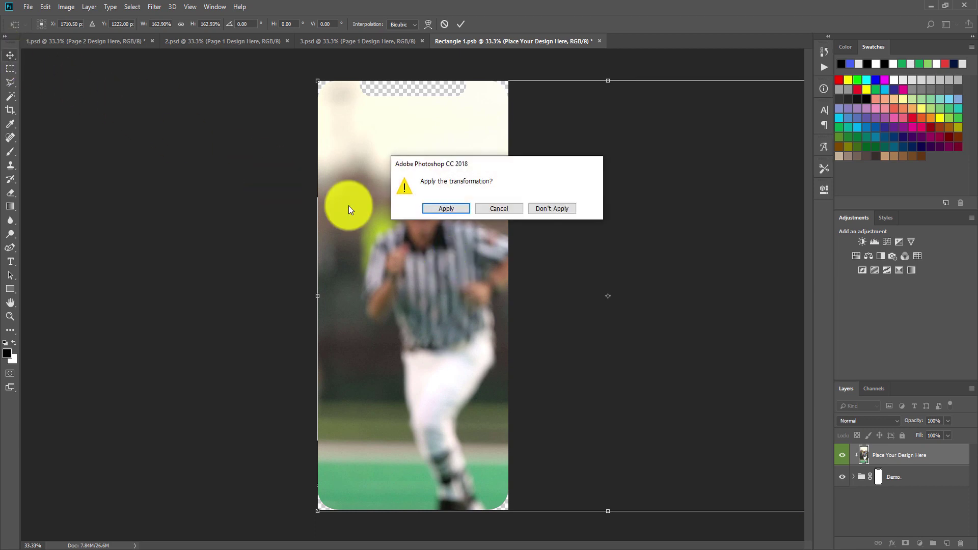
pyautogui.click(439, 208)
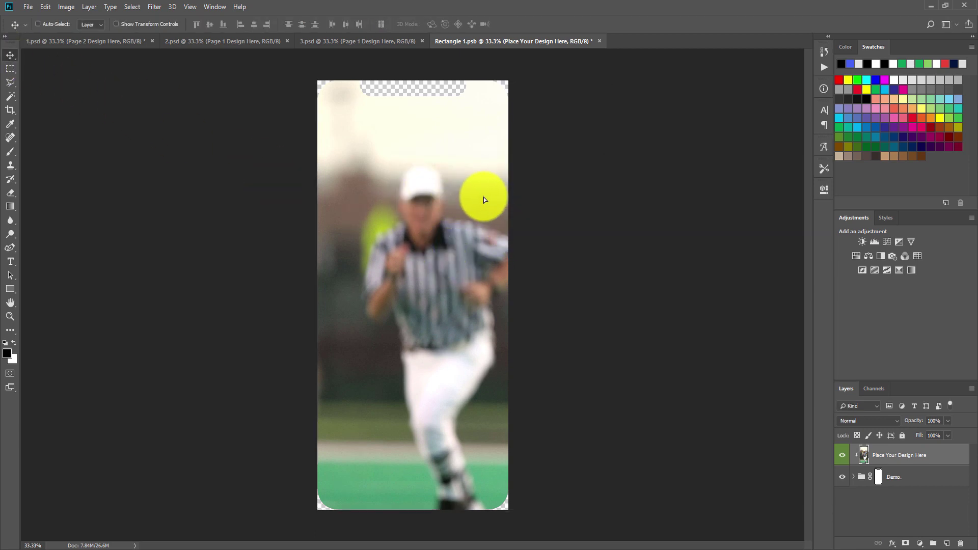
pyautogui.moveTo(484, 199); pyautogui.dragTo(151, 196)
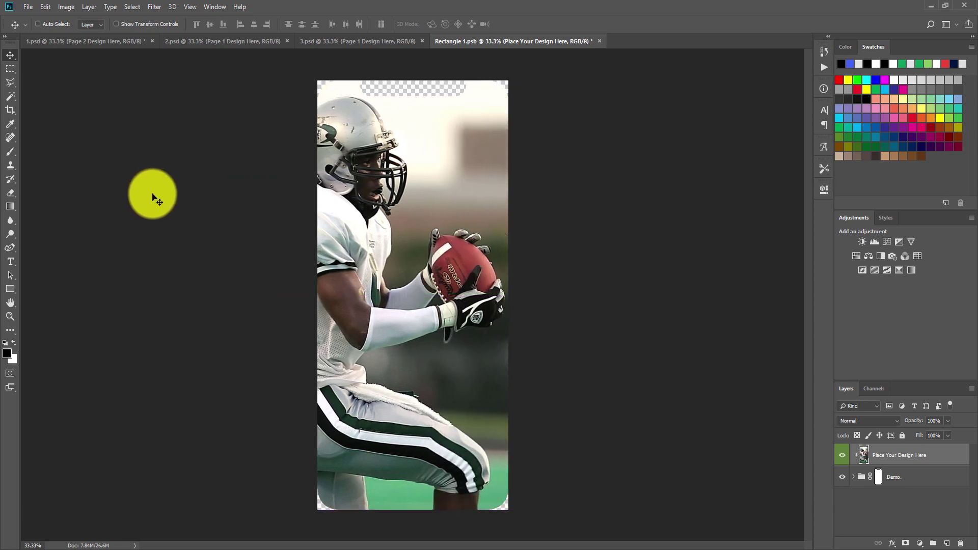
# - Save the edited Rectangle 1.psb smart object contents and close the file
pyautogui.click(24, 7)
pyautogui.click(34, 115)
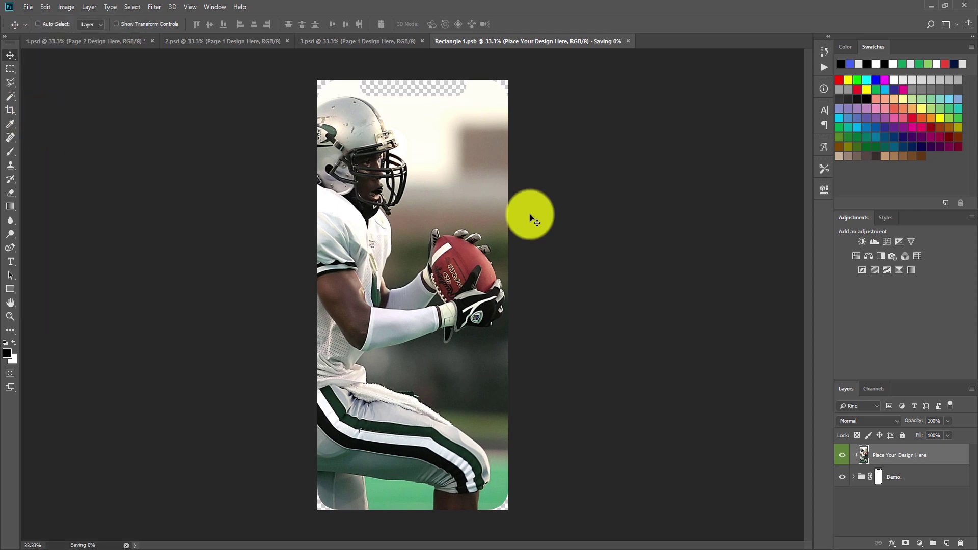
pyautogui.click(595, 42)
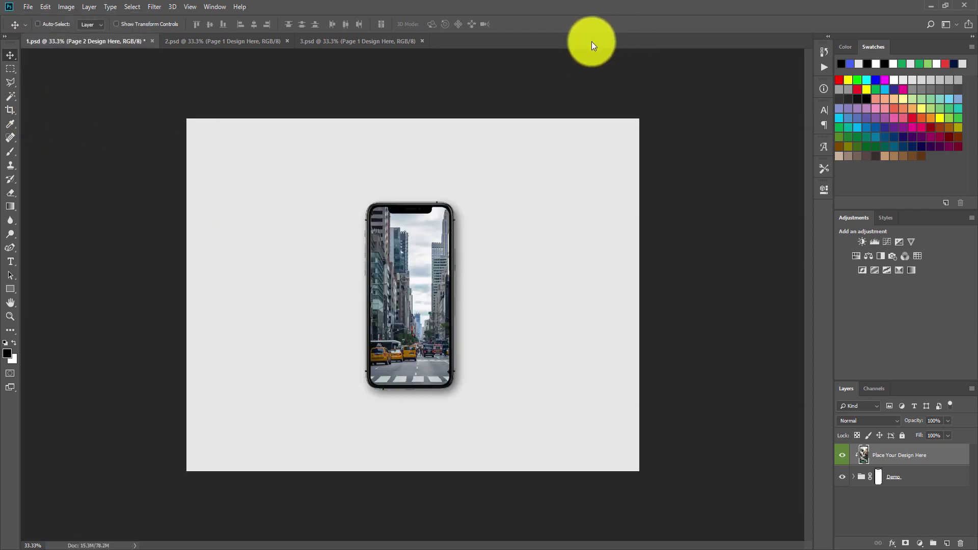
# - Open the contents of the Page 3 Design Here smart object, and open forest-1868722 from the Stock Images folder
pyautogui.doubleClick(858, 489)
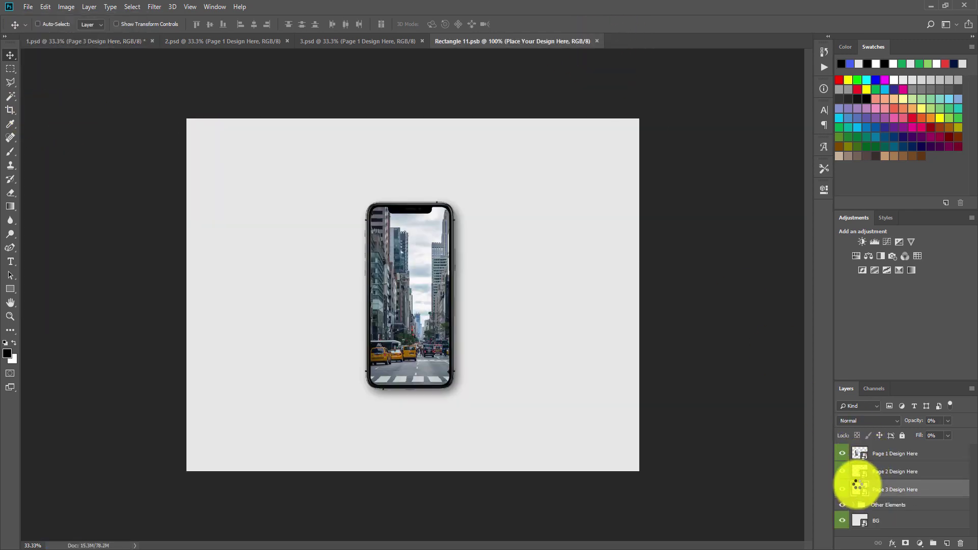
pyautogui.click(28, 6)
pyautogui.click(38, 28)
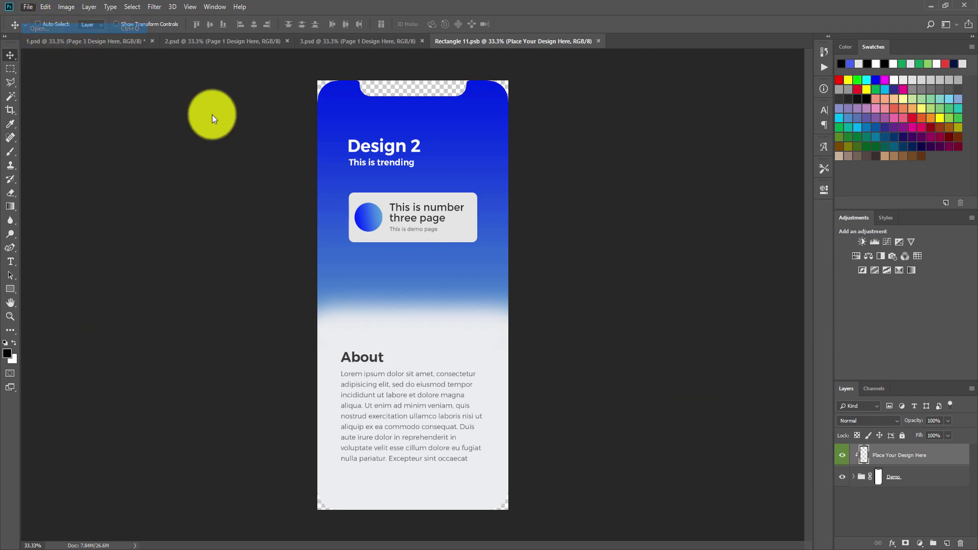
pyautogui.scroll(-1, 496, 246)
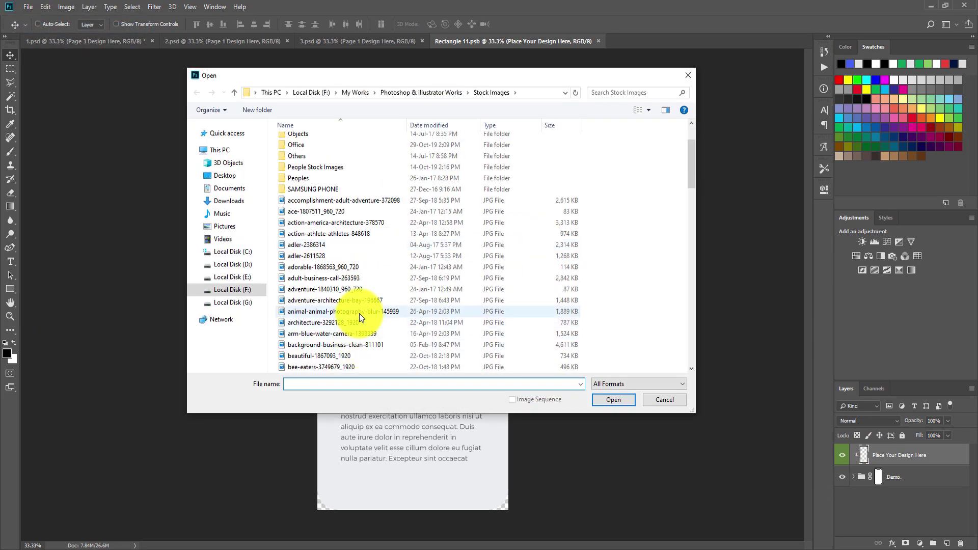
pyautogui.scroll(-7, 359, 316)
pyautogui.doubleClick(344, 366)
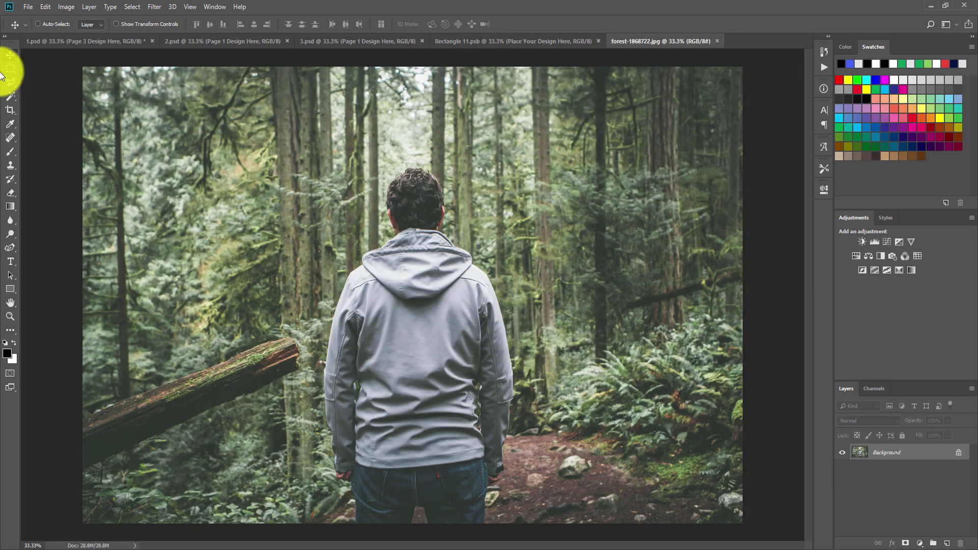
# - Copy the entire forest photo using a rectangular marquee selection, and close its document
pyautogui.click(10, 69)
pyautogui.moveTo(72, 71); pyautogui.dragTo(754, 496)
pyautogui.click(46, 8)
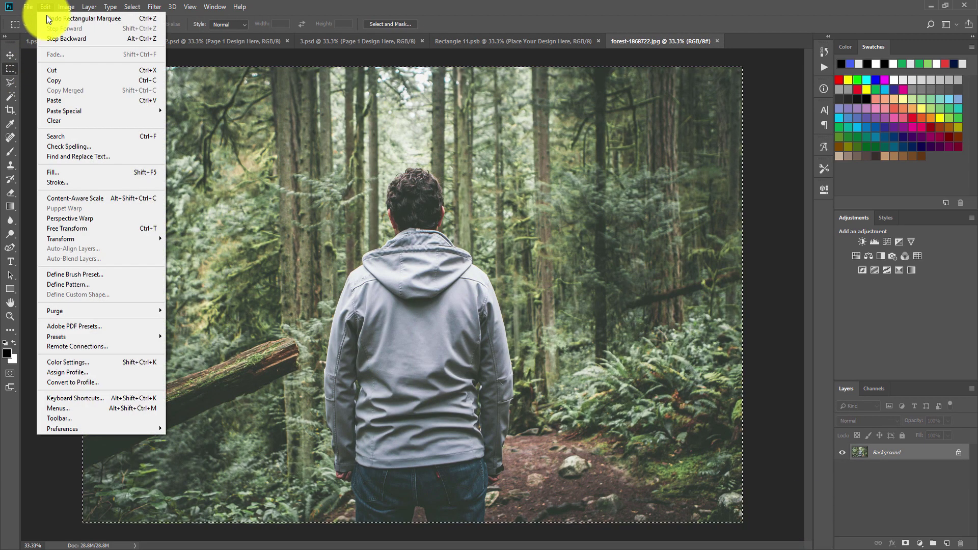
pyautogui.click(58, 79)
pyautogui.click(10, 56)
pyautogui.moveTo(517, 65); pyautogui.dragTo(716, 40)
# - Paste the forest photo into Rectangle 11.psb, and scale it to about 99% width and 94% height with the man centred in the screen shape
pyautogui.click(45, 8)
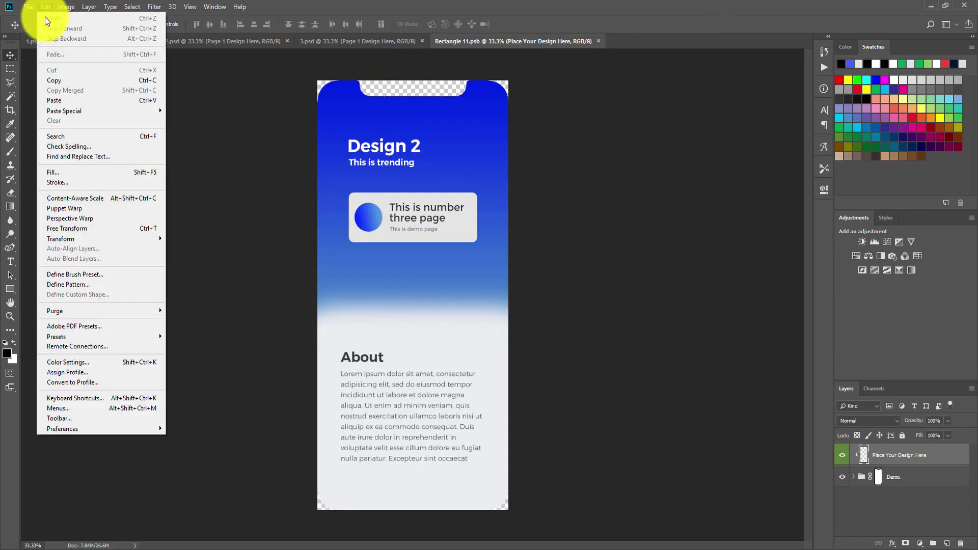
pyautogui.click(69, 101)
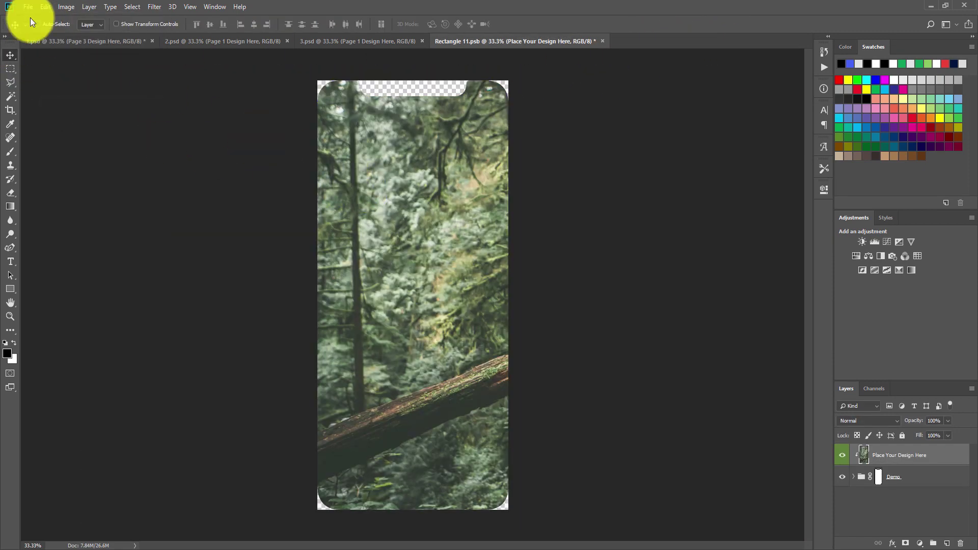
pyautogui.click(45, 7)
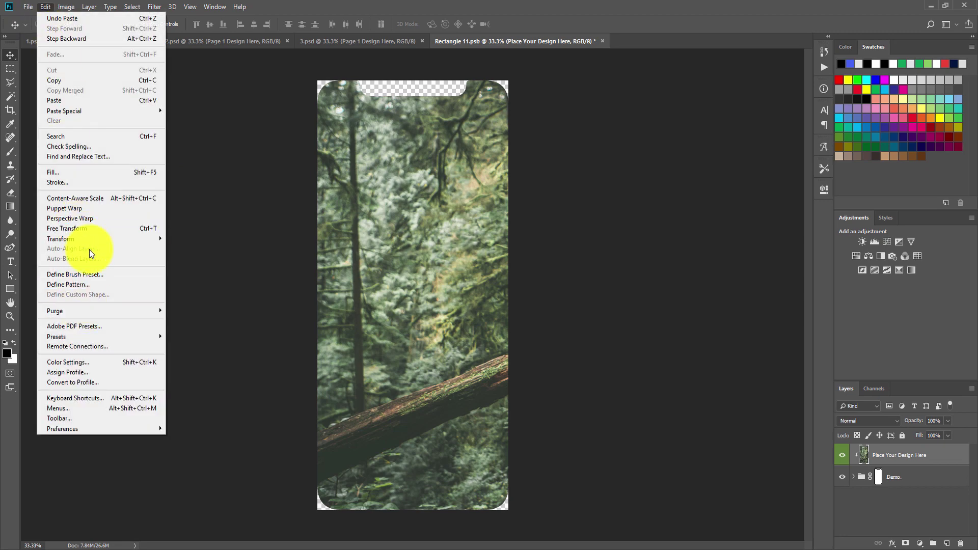
pyautogui.moveTo(109, 238)
pyautogui.click(209, 255)
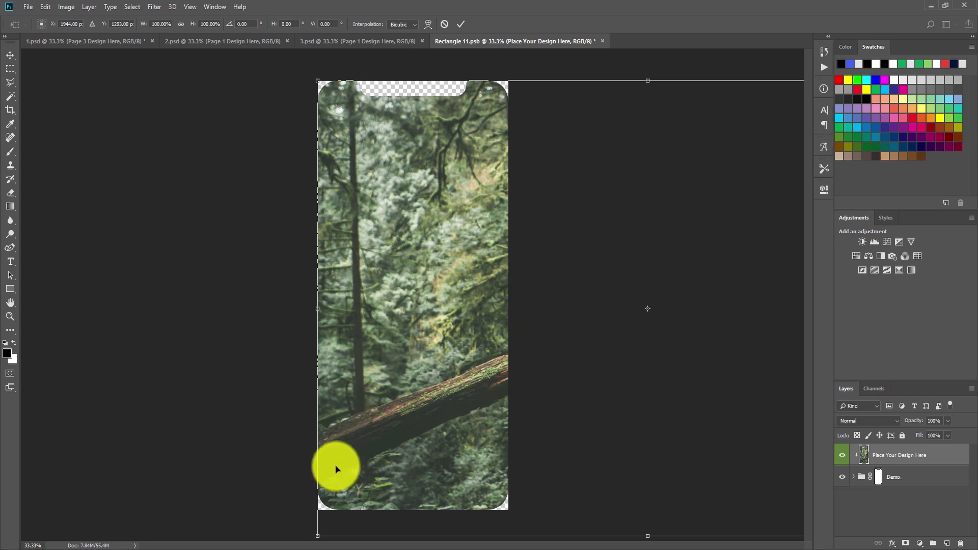
pyautogui.moveTo(317, 532); pyautogui.dragTo(324, 509)
pyautogui.moveTo(521, 247); pyautogui.dragTo(272, 246)
pyautogui.click(10, 55)
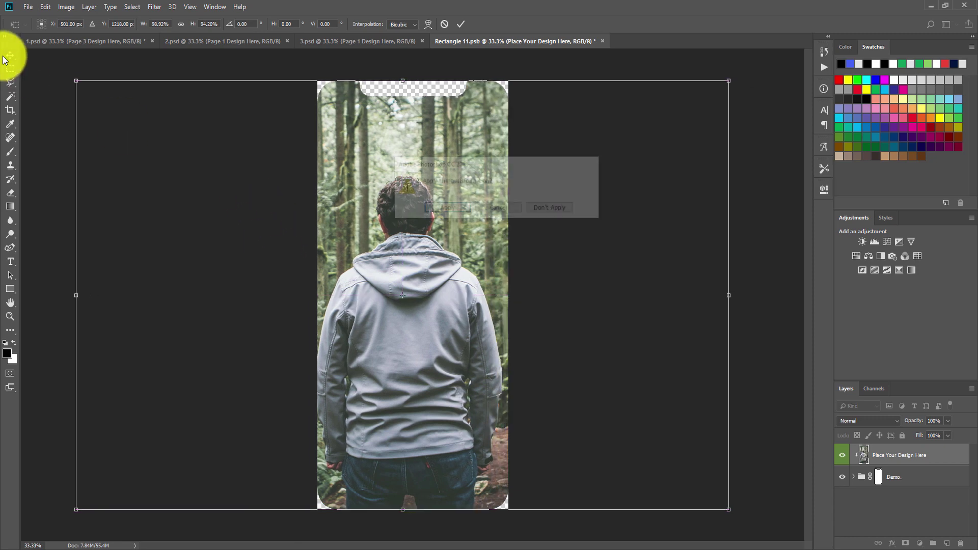
pyautogui.click(437, 204)
# - Save the edited Rectangle 11.psb smart object contents and close the file
pyautogui.click(28, 7)
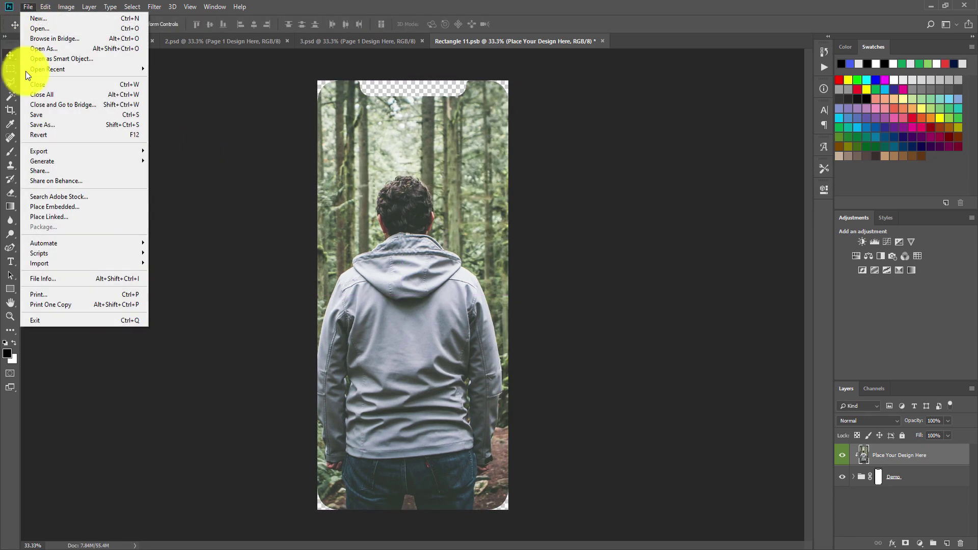
pyautogui.click(51, 114)
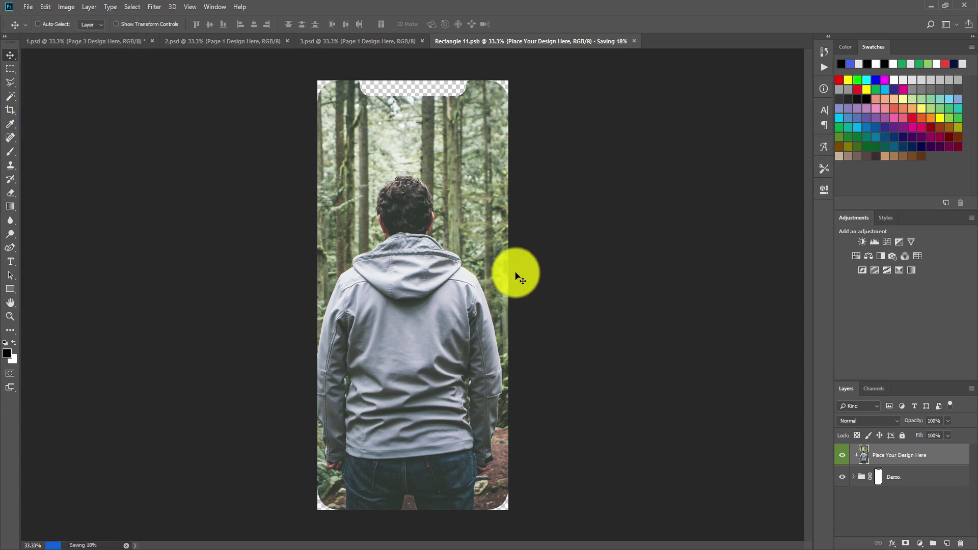
pyautogui.click(596, 40)
# - Show the Timeline and preview the phone mockup animation, returning the playhead to the start
pyautogui.click(222, 7)
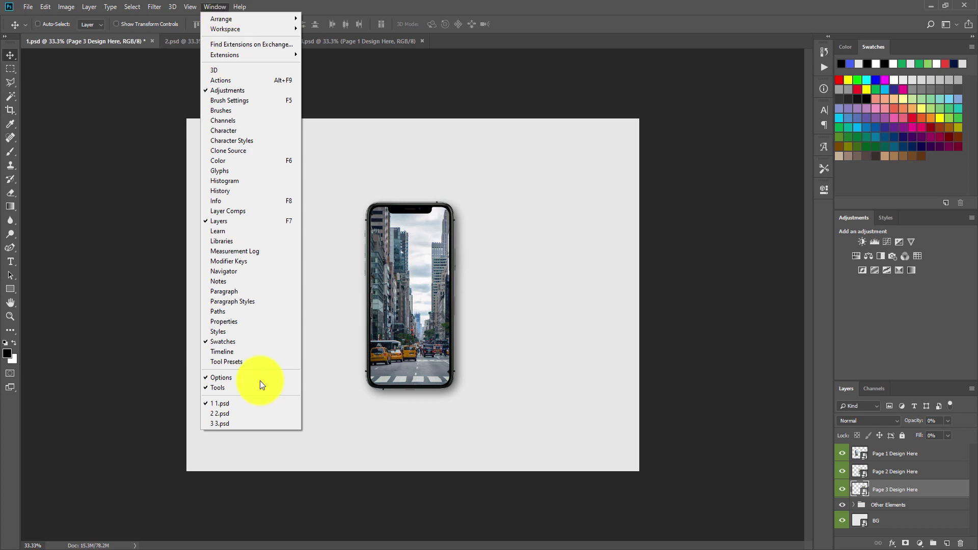
pyautogui.click(219, 352)
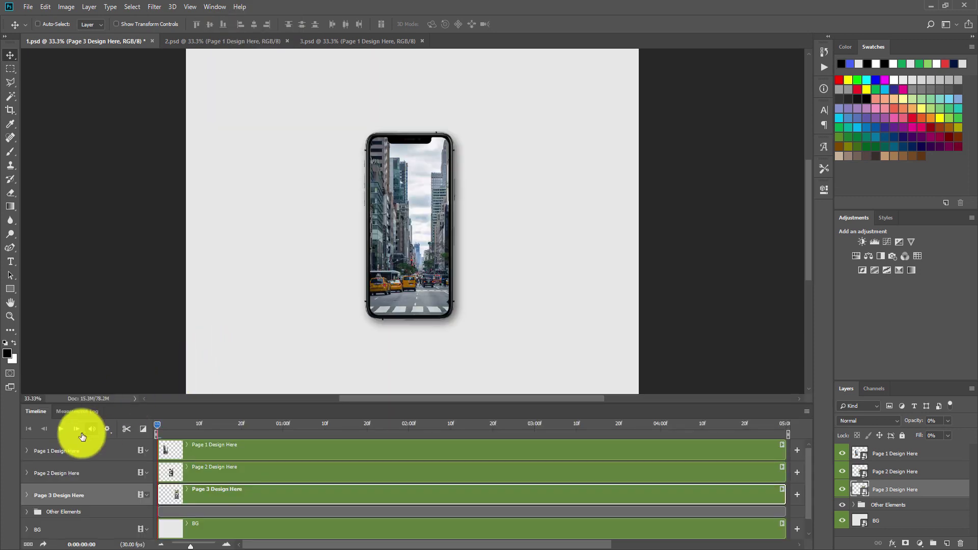
pyautogui.click(63, 431)
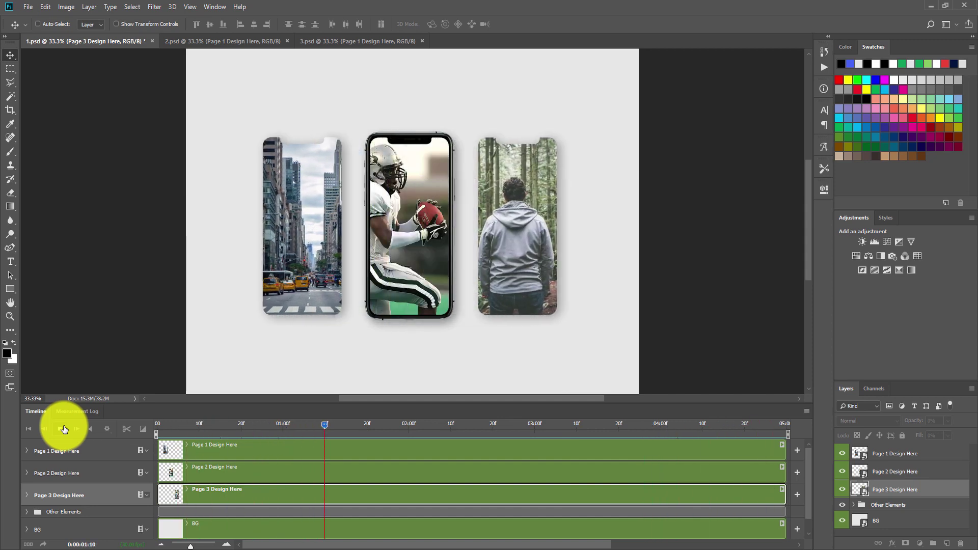
pyautogui.moveTo(344, 424); pyautogui.dragTo(144, 426)
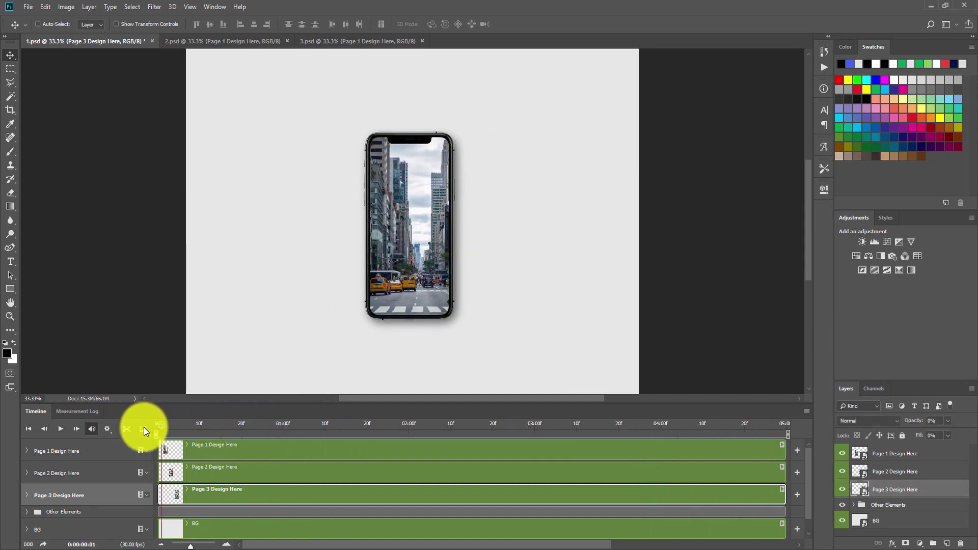
# - Start a Save for Web (Legacy) export of the mockup and set the image width to 800 px
pyautogui.click(25, 9)
pyautogui.moveTo(45, 152)
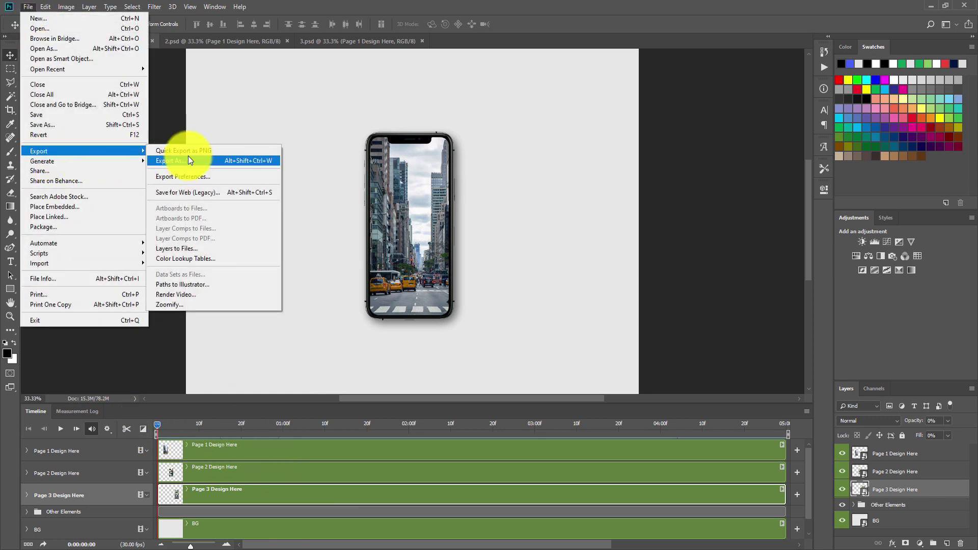
pyautogui.click(199, 192)
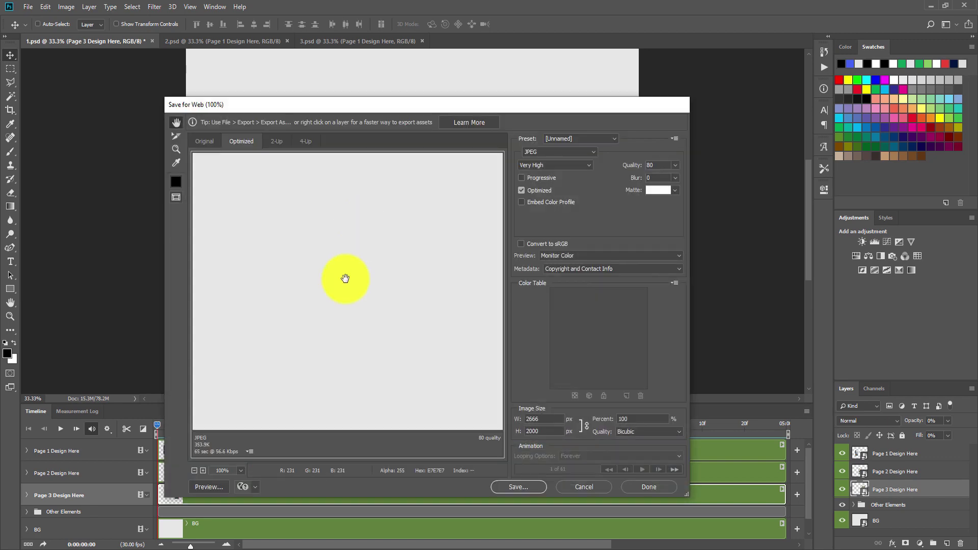
pyautogui.click(194, 470)
pyautogui.click(194, 471)
pyautogui.click(194, 470)
pyautogui.click(194, 471)
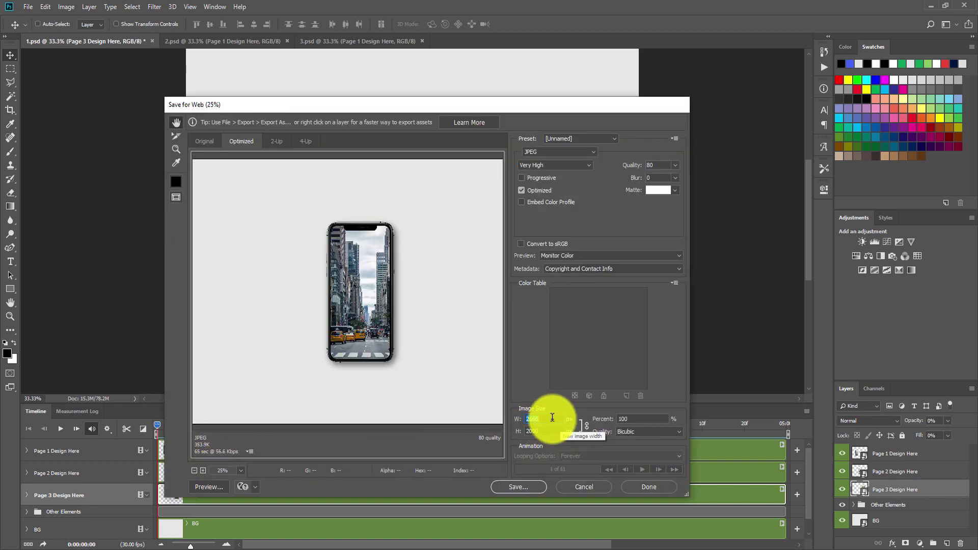
pyautogui.write('800')
pyautogui.click(479, 404)
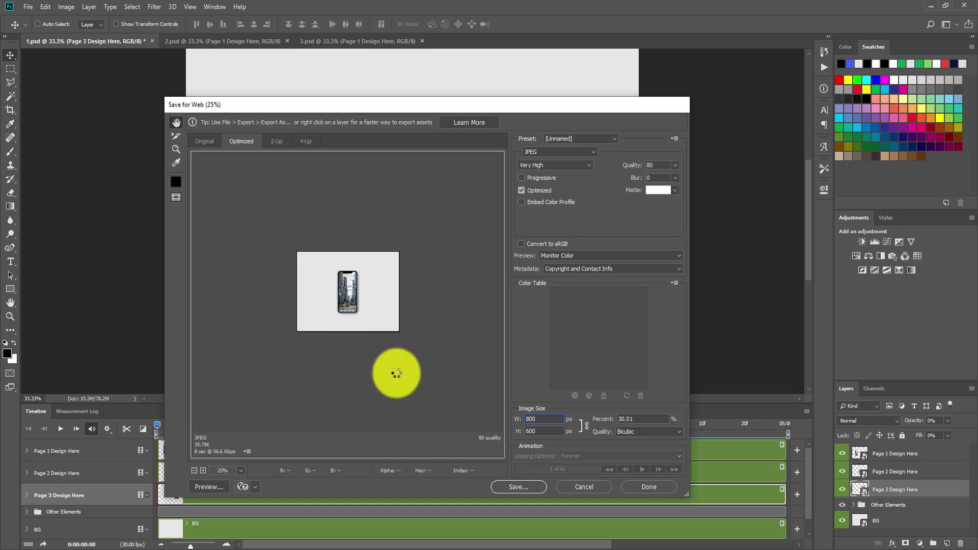
# - Change the Save for Web export format to GIF
pyautogui.click(202, 470)
pyautogui.click(203, 470)
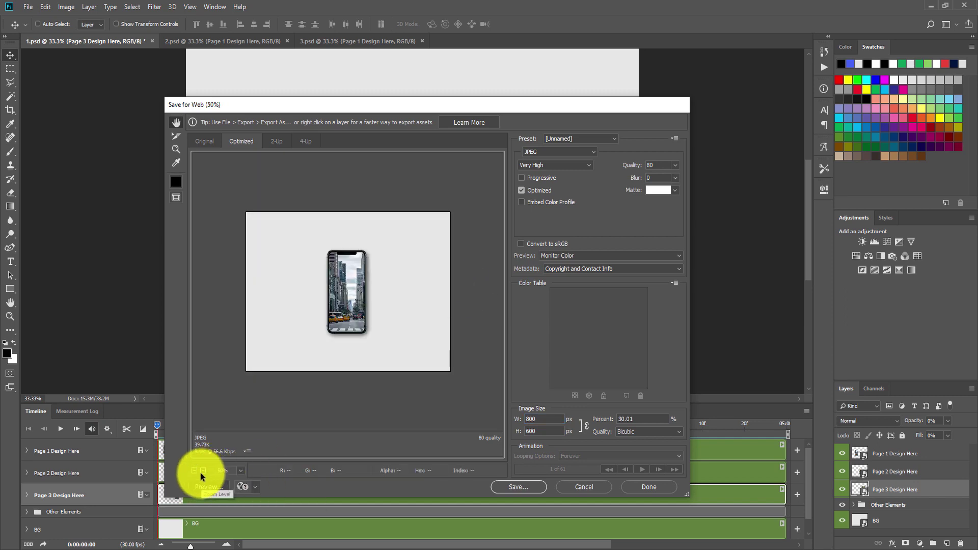
pyautogui.click(203, 470)
pyautogui.click(203, 471)
pyautogui.click(556, 154)
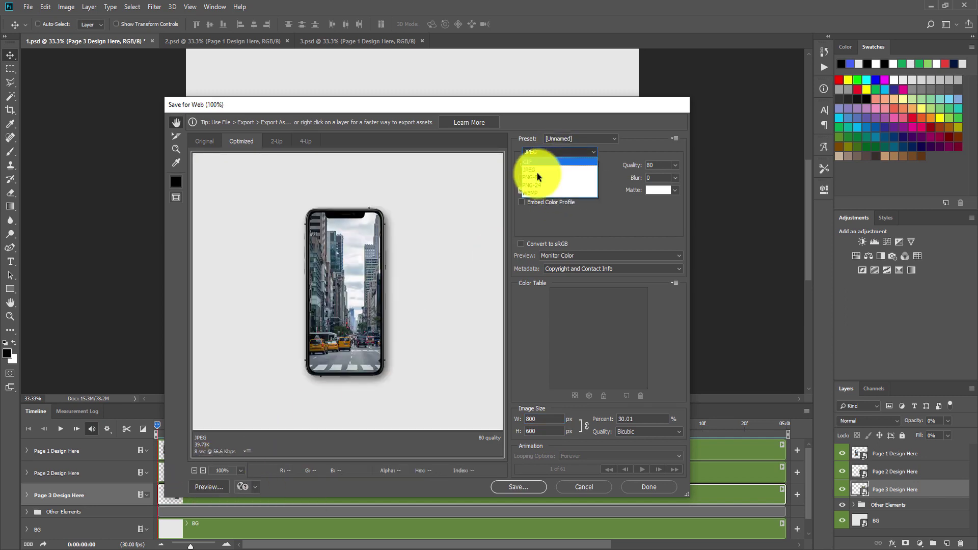
pyautogui.click(527, 163)
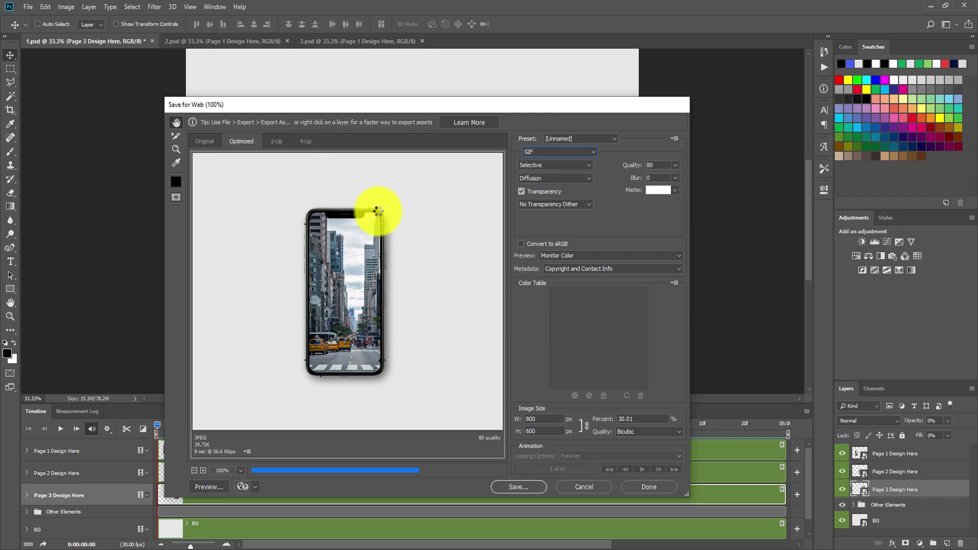
# - Save the optimized GIF to the Desktop as 1, replacing the existing 1.gif
pyautogui.click(524, 485)
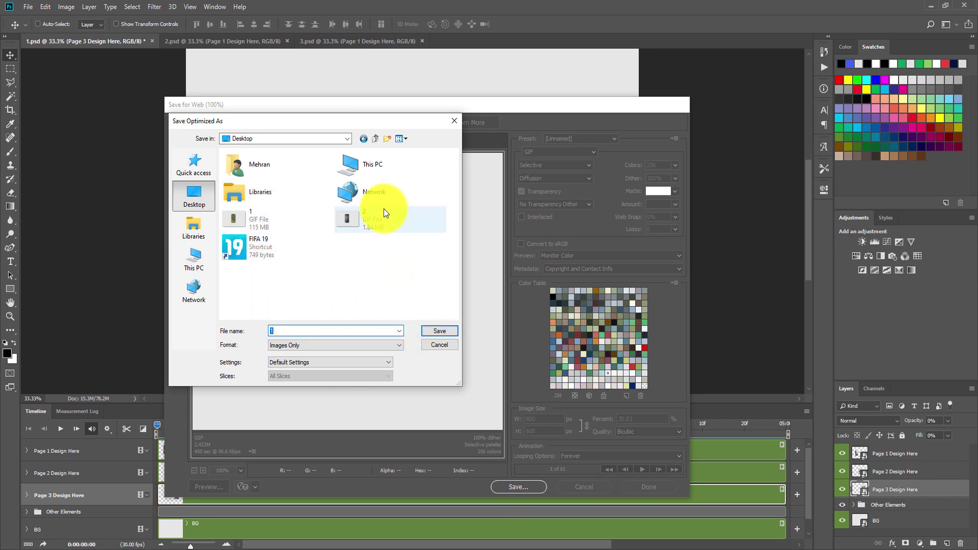
pyautogui.click(268, 231)
pyautogui.click(440, 331)
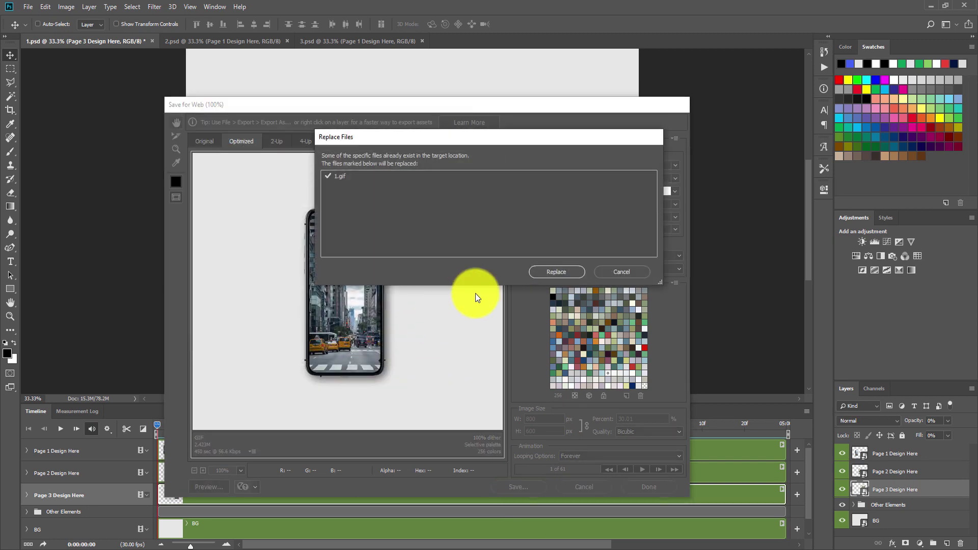
pyautogui.click(546, 270)
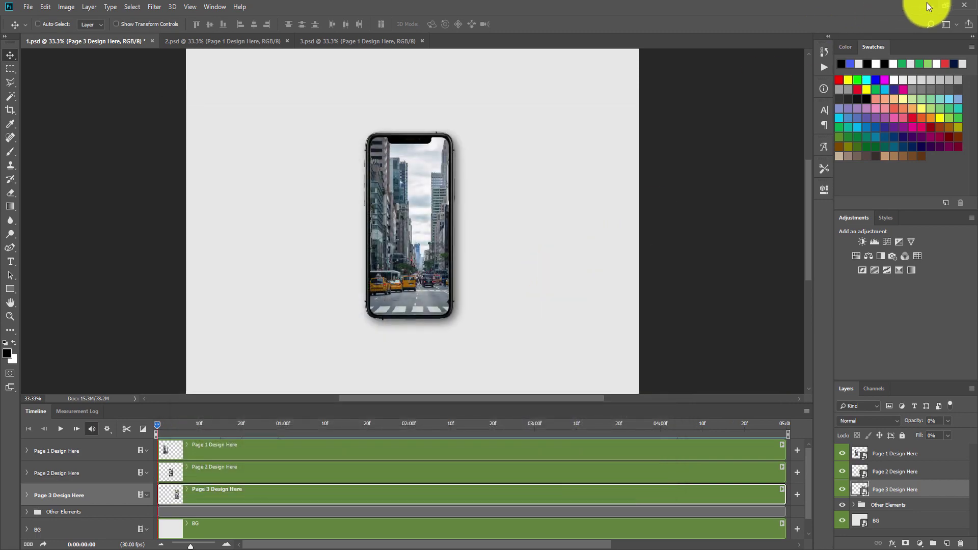
# - Open the exported 1.gif from the Desktop to view its animation, close the viewer and return to Photoshop
pyautogui.click(927, 6)
pyautogui.rightClick(54, 370)
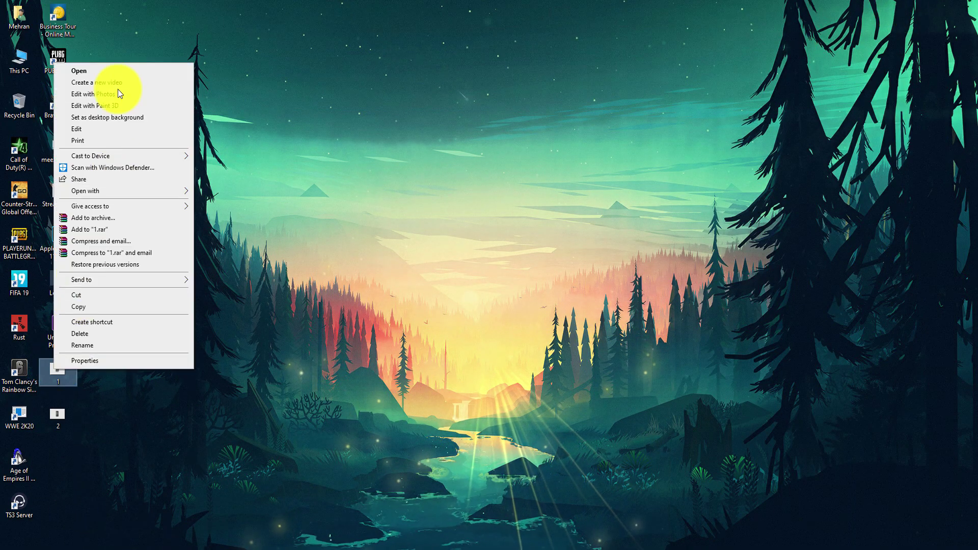
pyautogui.click(96, 70)
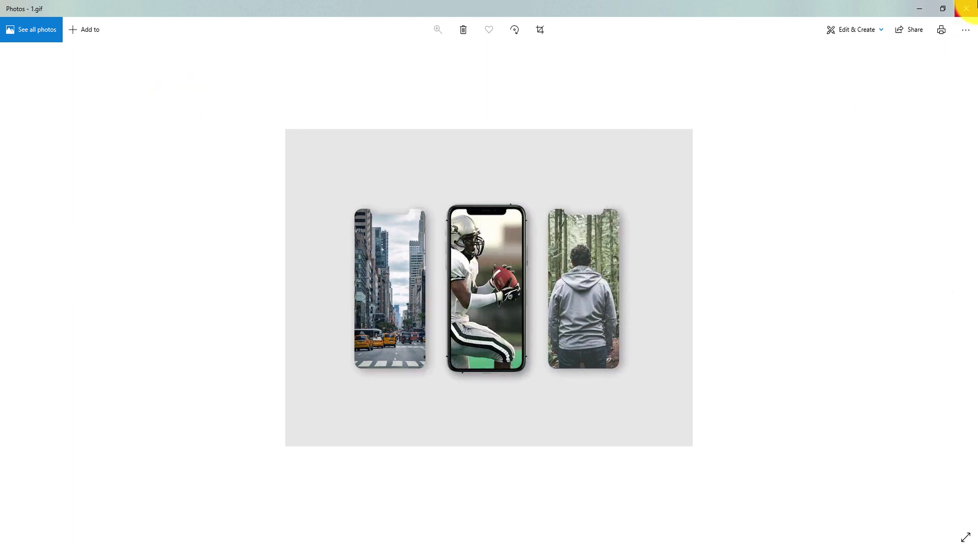
pyautogui.click(967, 8)
pyautogui.click(158, 541)
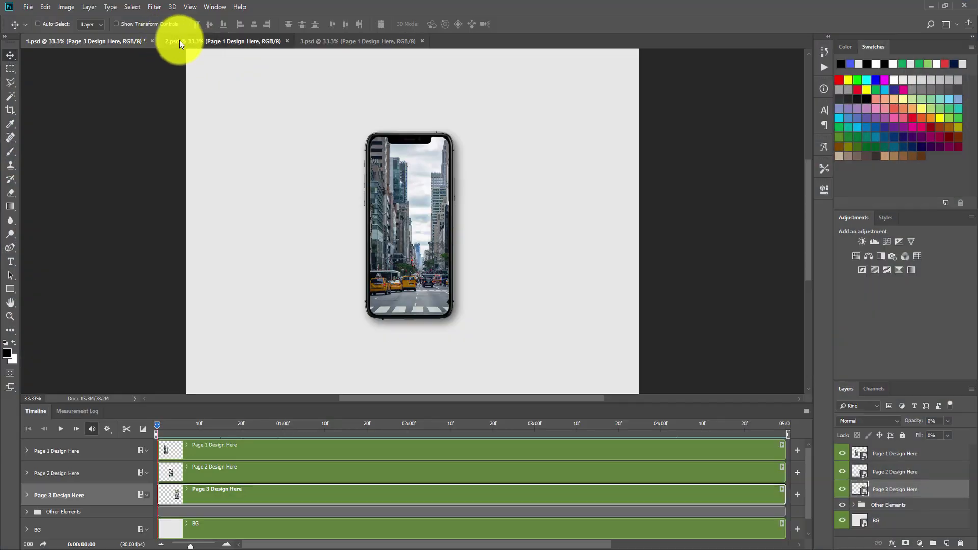
# - Look over the phone mockups in the 2.psd and 3.psd documents
pyautogui.click(180, 40)
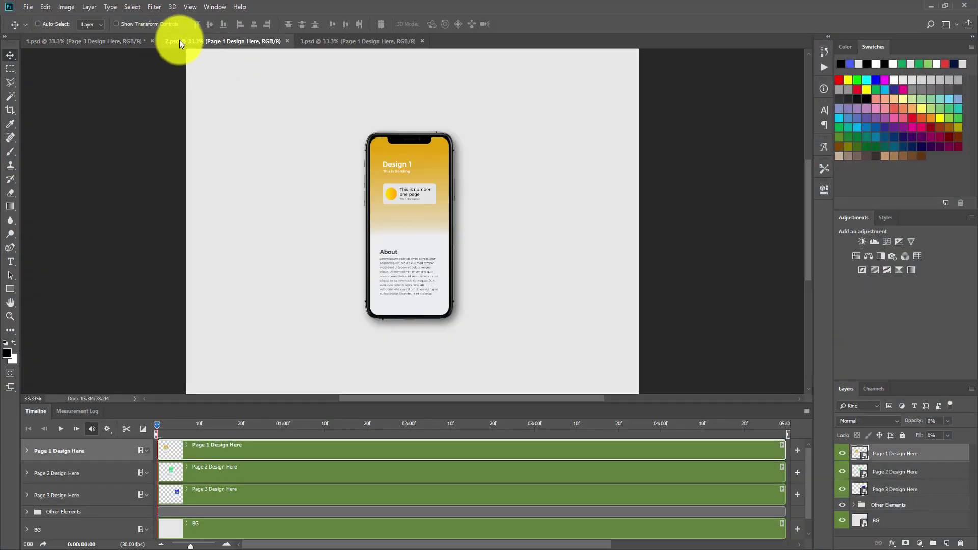
pyautogui.click(371, 41)
pyautogui.scroll(1, 359, 248)
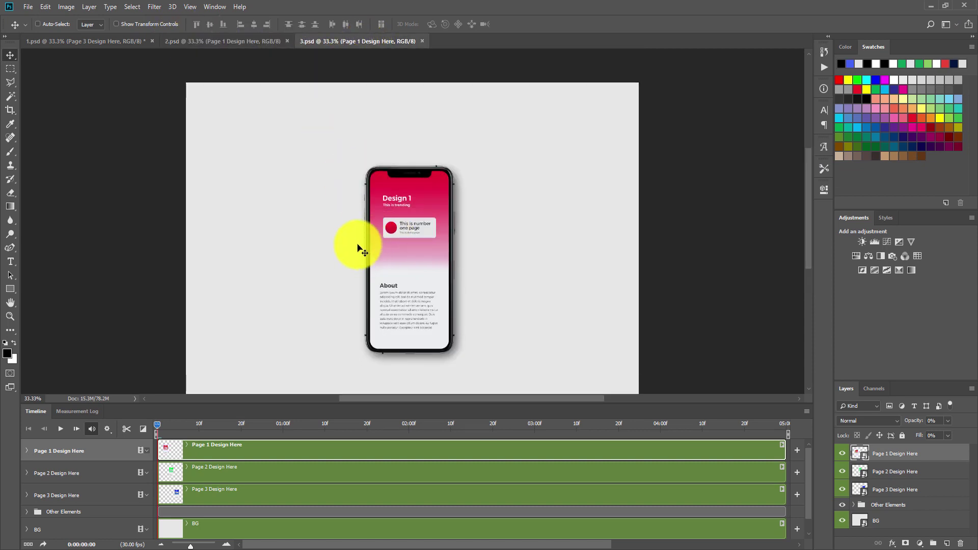
# - Play the 2.psd mockup animation in the Timeline, stop it and close the document without saving changes
pyautogui.click(207, 42)
pyautogui.click(60, 429)
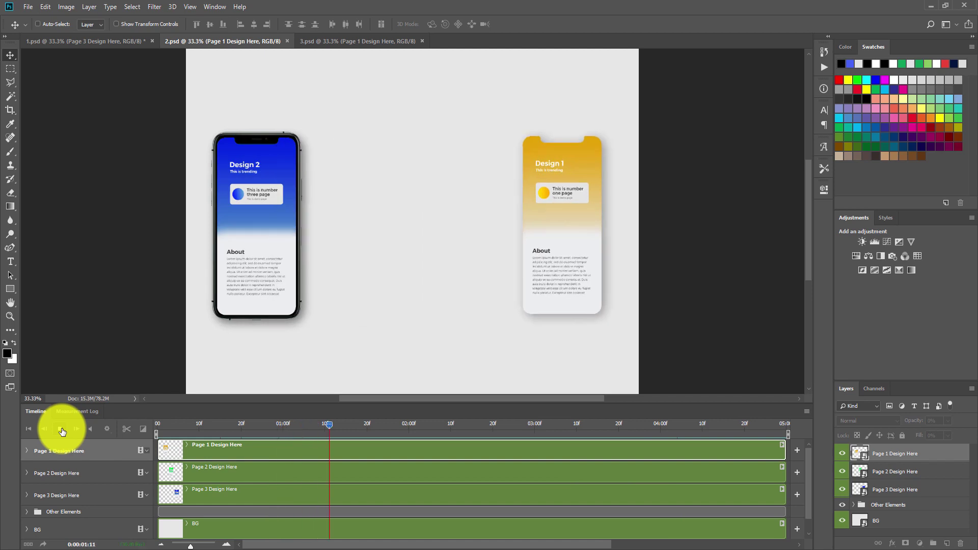
pyautogui.click(60, 429)
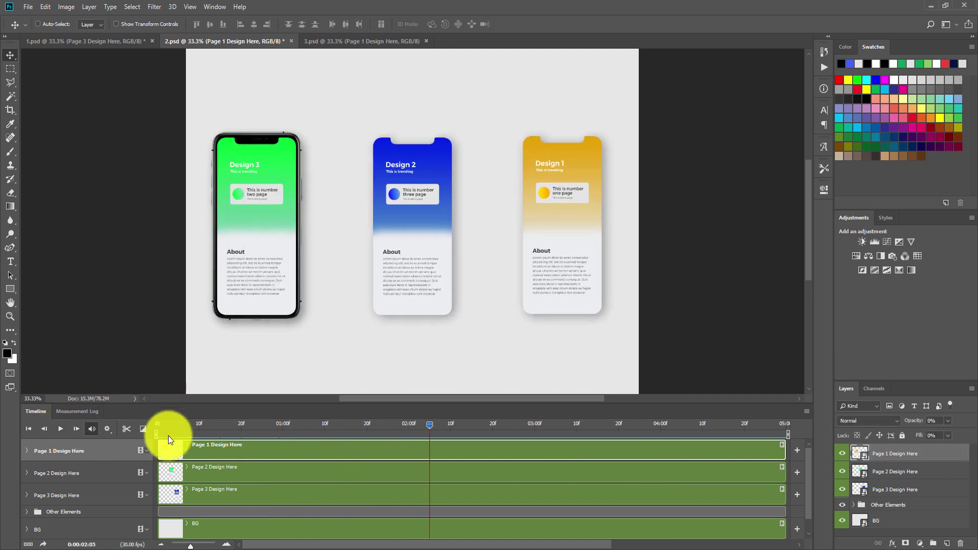
pyautogui.click(289, 42)
pyautogui.click(489, 208)
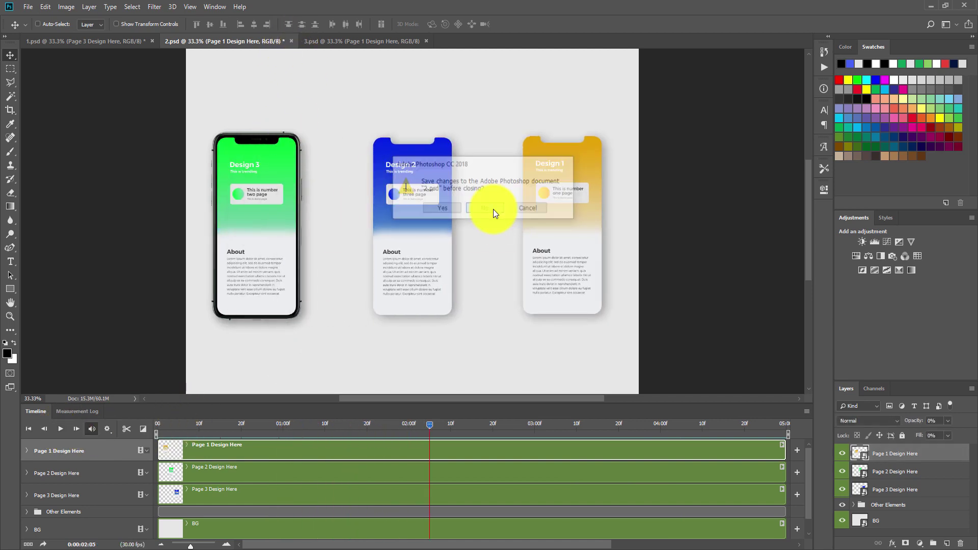
# - Play the 3.psd mockup animation in the Timeline, stop it and return the playhead to the first frame
pyautogui.click(63, 430)
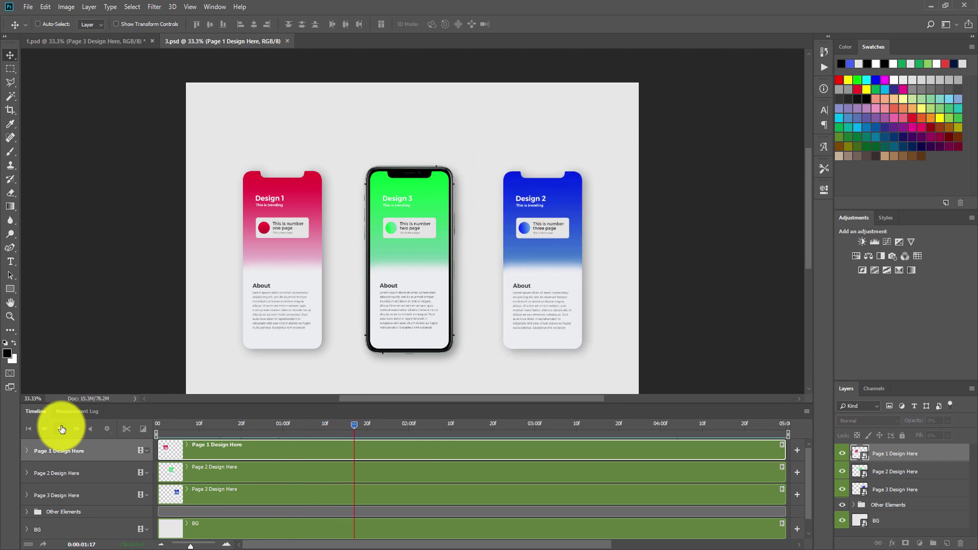
pyautogui.click(62, 429)
pyautogui.click(33, 430)
# - Close the 3.psd and 1.psd documents without saving their changes
pyautogui.click(291, 41)
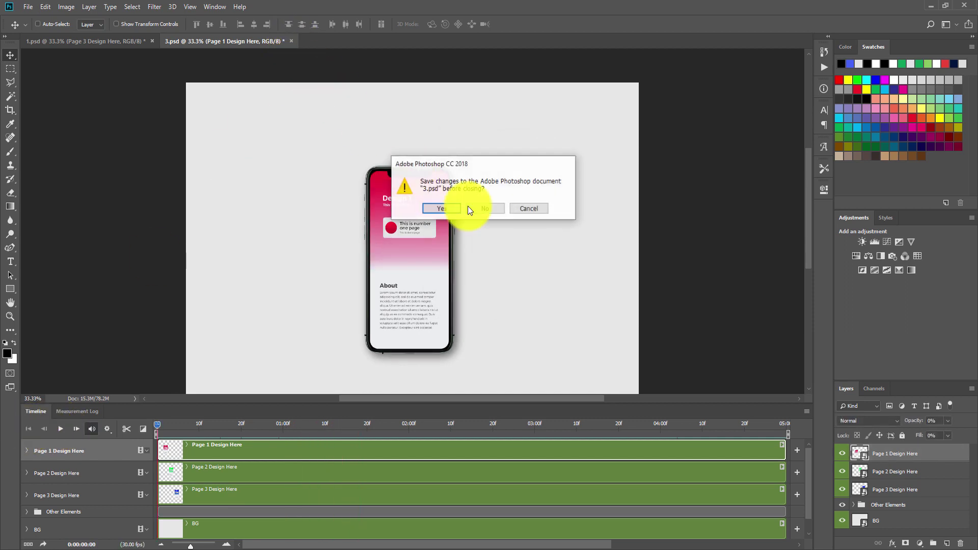
pyautogui.click(491, 203)
pyautogui.click(152, 41)
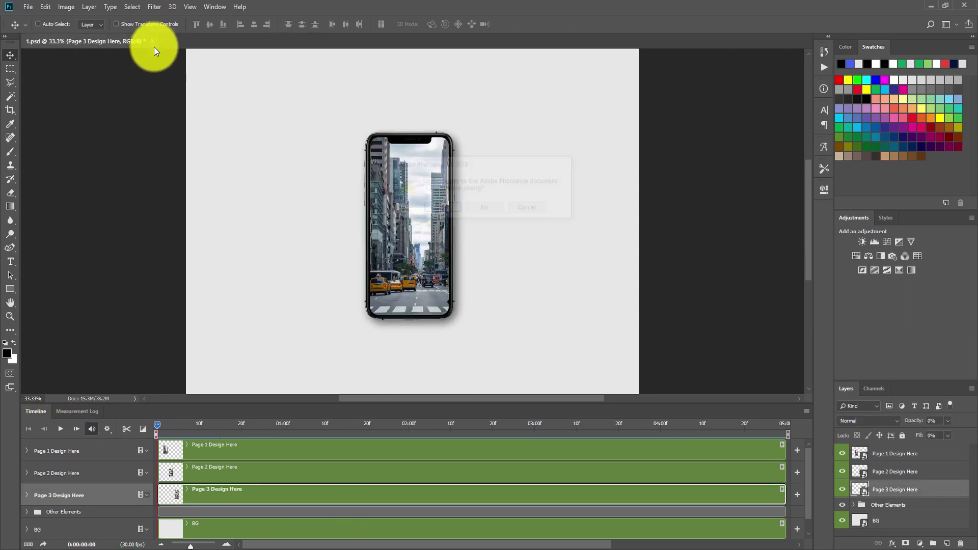
pyautogui.click(489, 209)
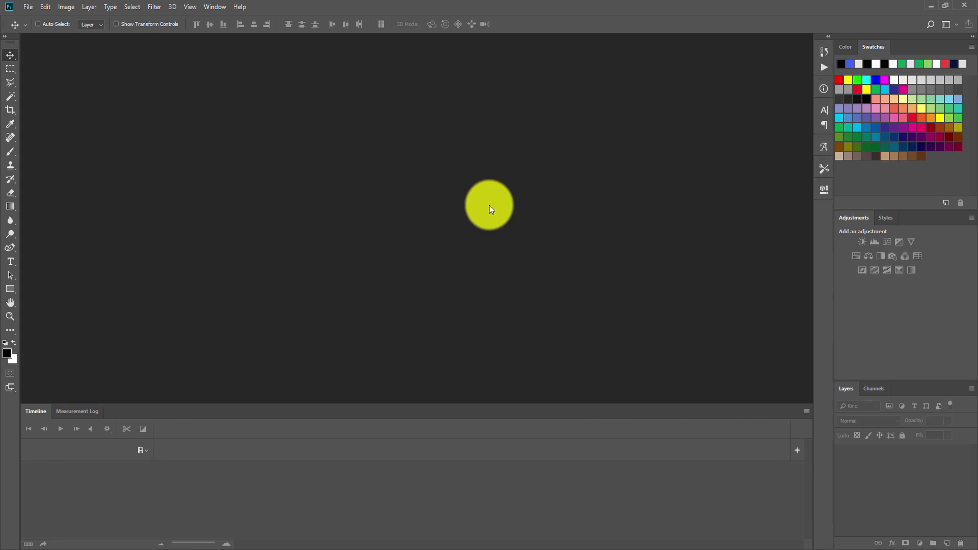